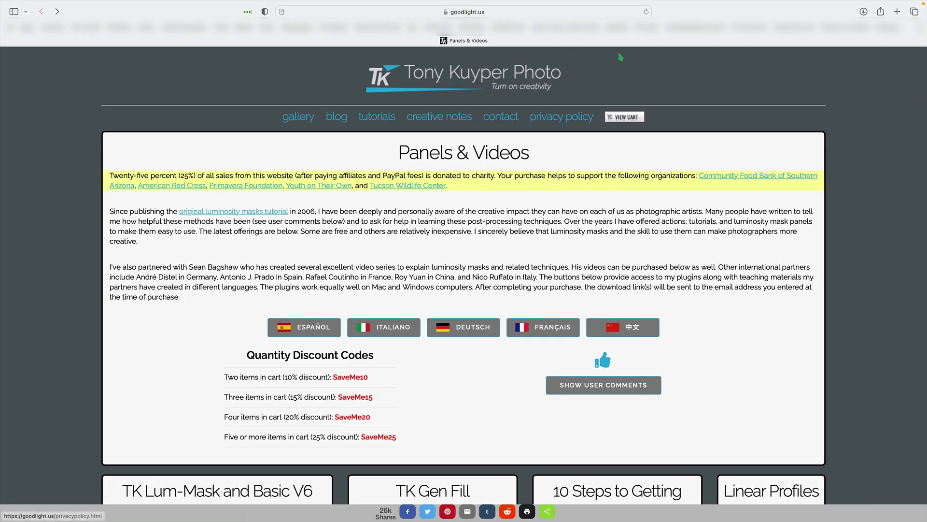
Open the TK Gen Fill product page on goodlight.us and add the free plugin to the cart
scroll(692, 137, down, 10)
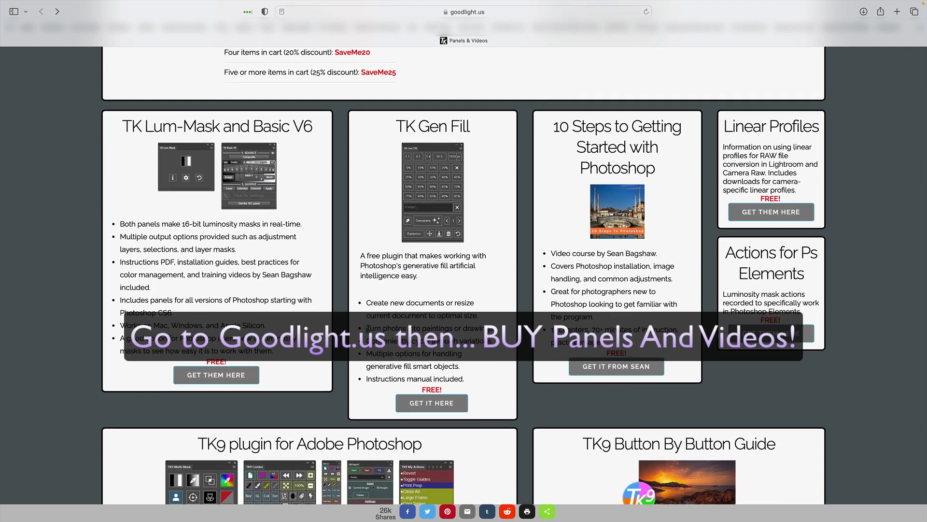
click(434, 405)
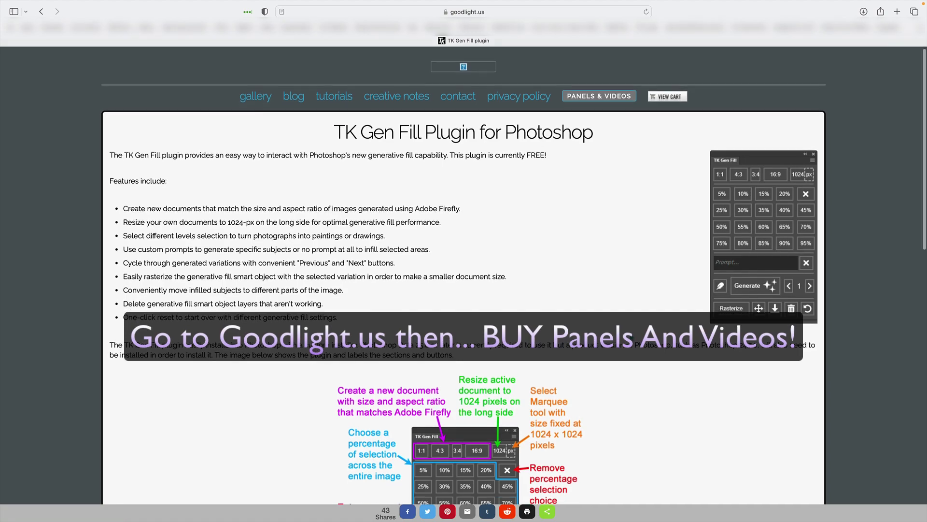
scroll(464, 276, down, 5)
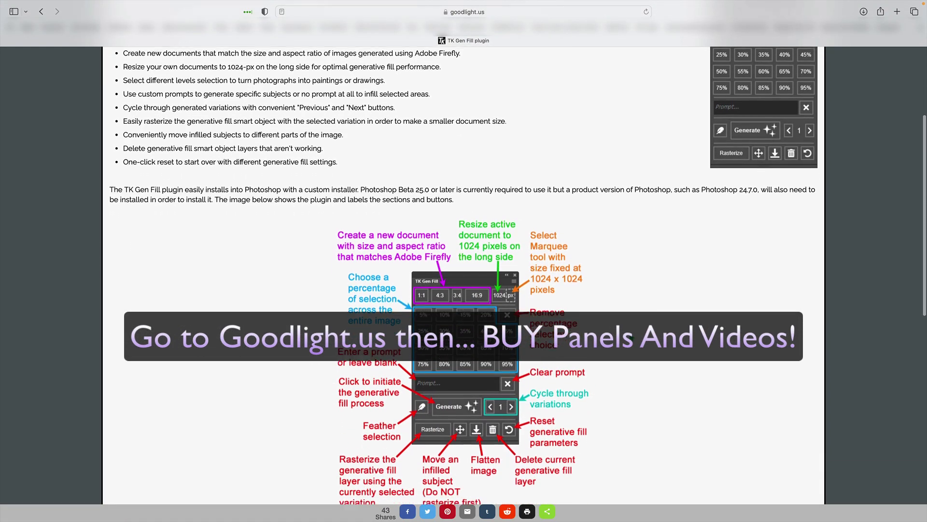
scroll(631, 337, down, 3)
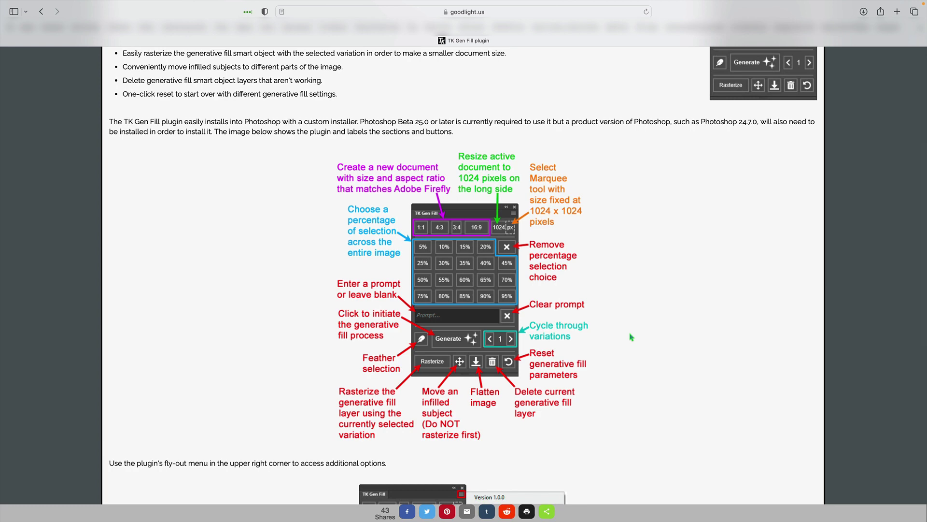
scroll(631, 337, down, 8)
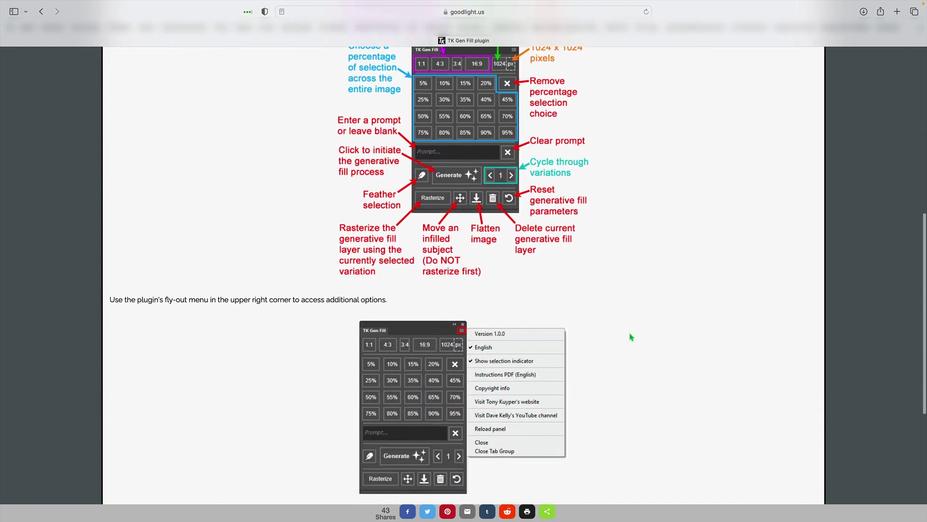
scroll(631, 336, down, 5)
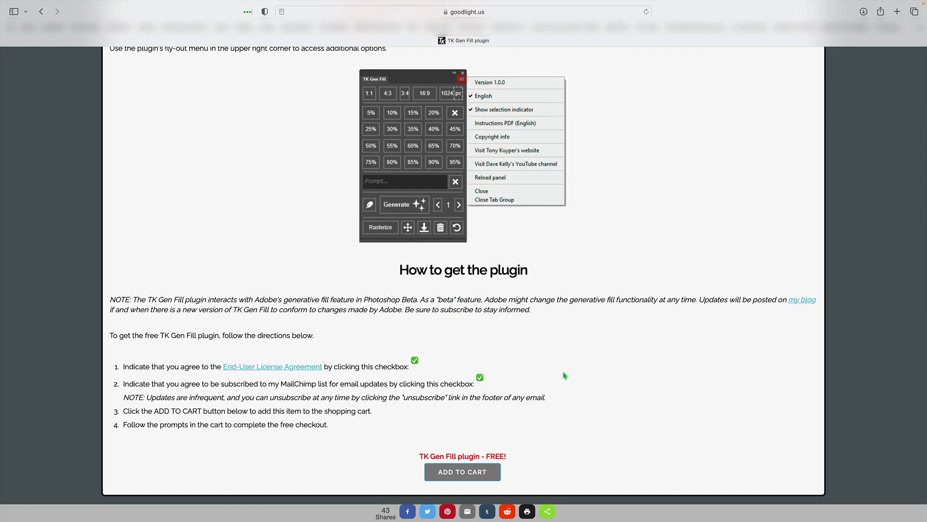
click(471, 476)
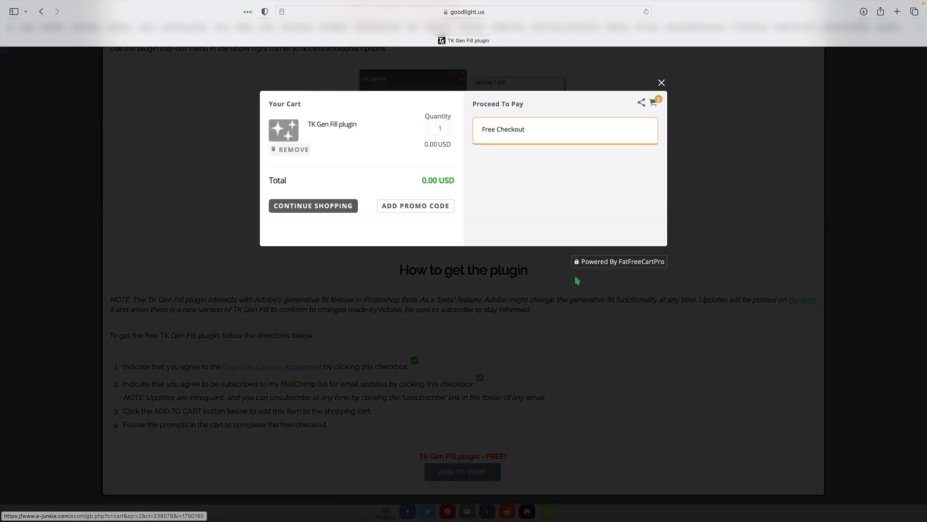
scroll(623, 159, up, 10)
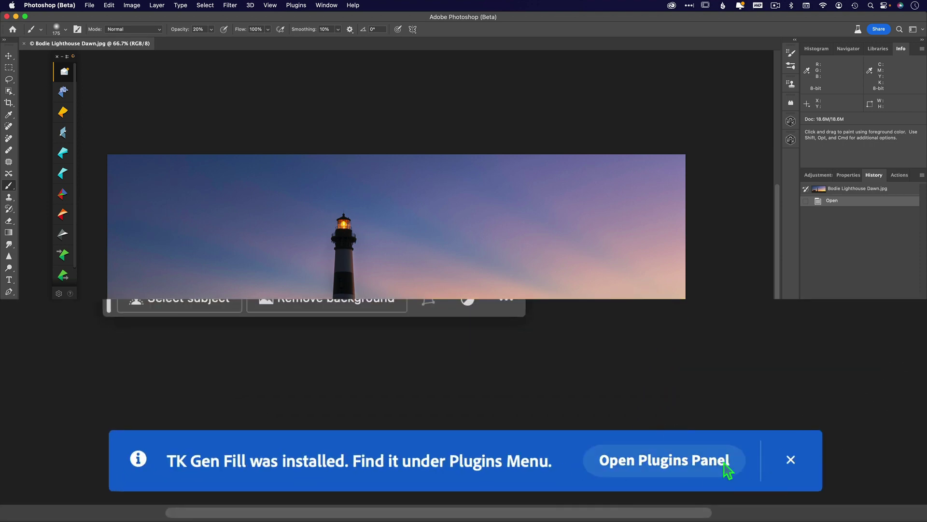
Open the installed Plugins list, skip past the intro tip, and launch TK Gen Fill
click(704, 468)
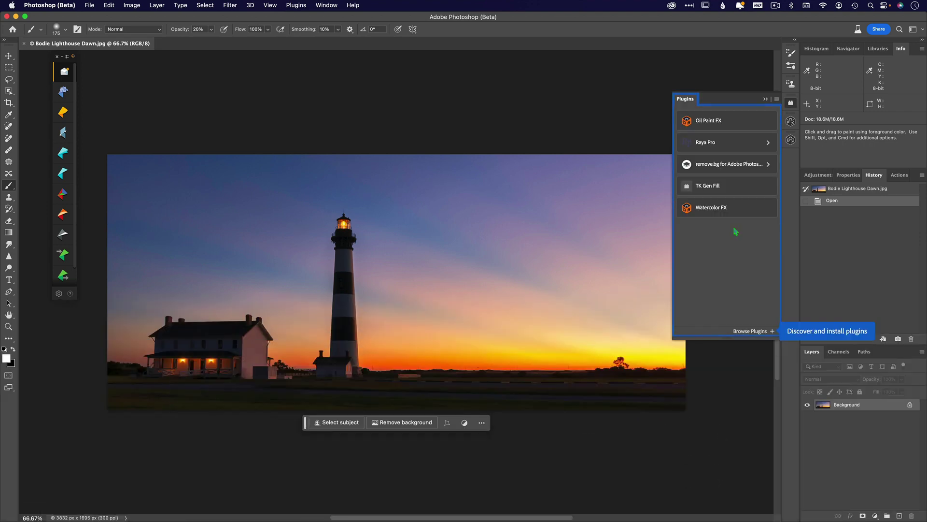
click(704, 186)
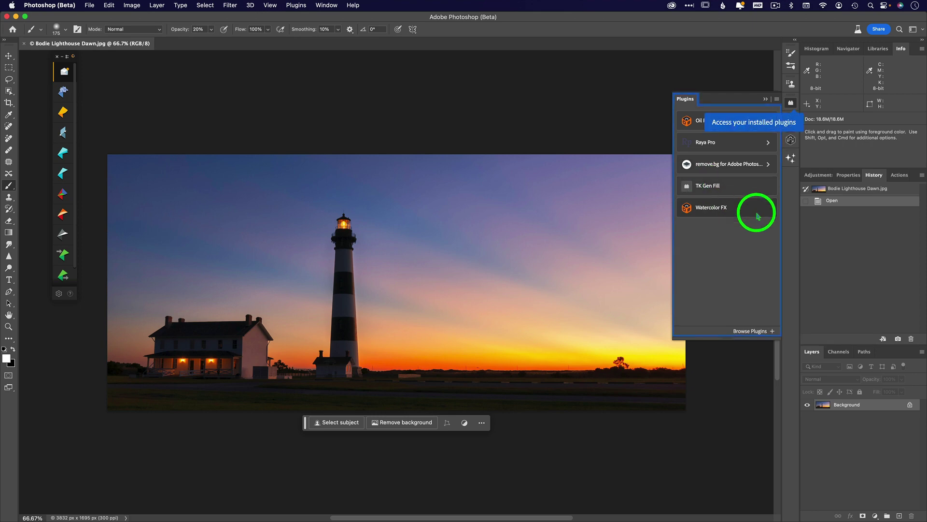
click(704, 187)
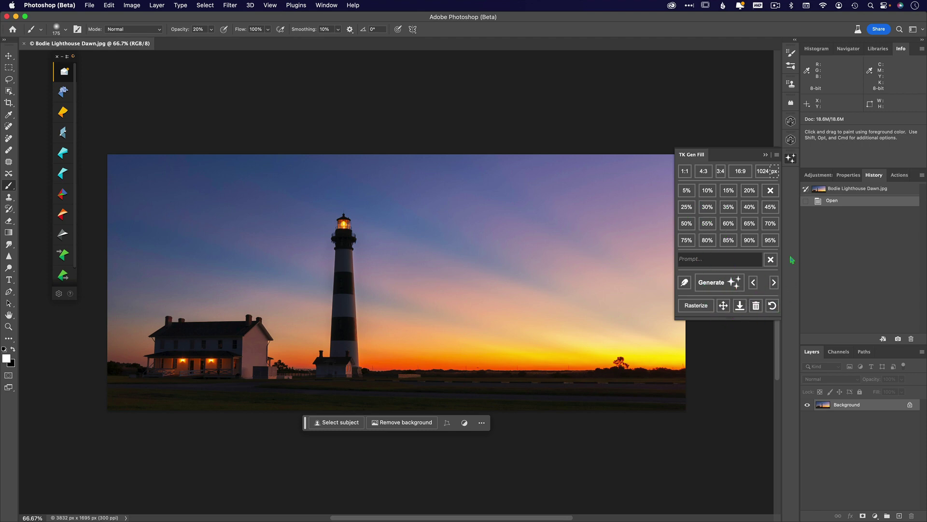
Apply the 3:4 aspect option and confirm Quick Mask options showing masked areas at 50% opacity
click(716, 171)
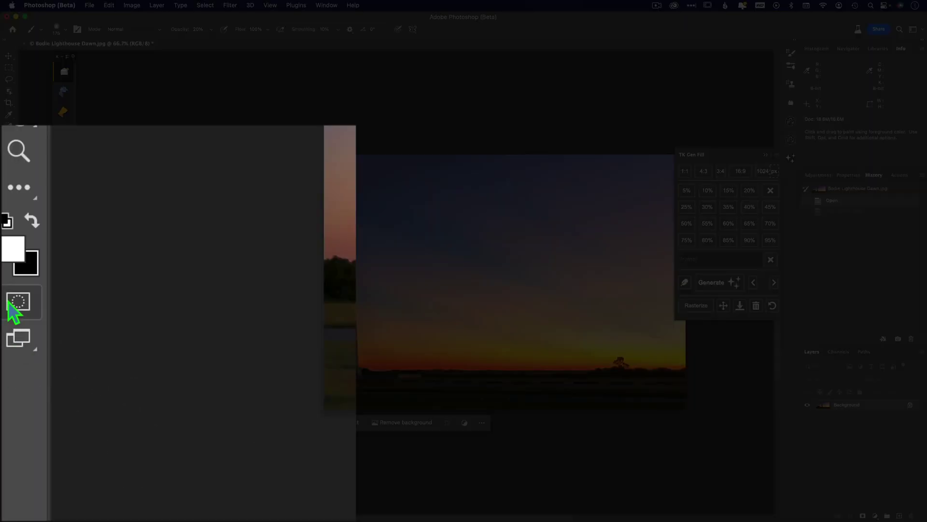
double_click(9, 375)
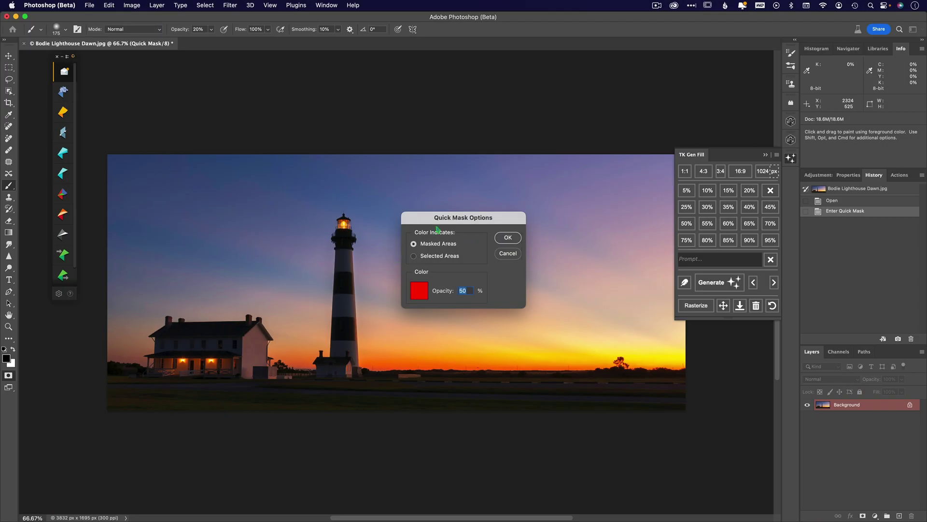
click(512, 237)
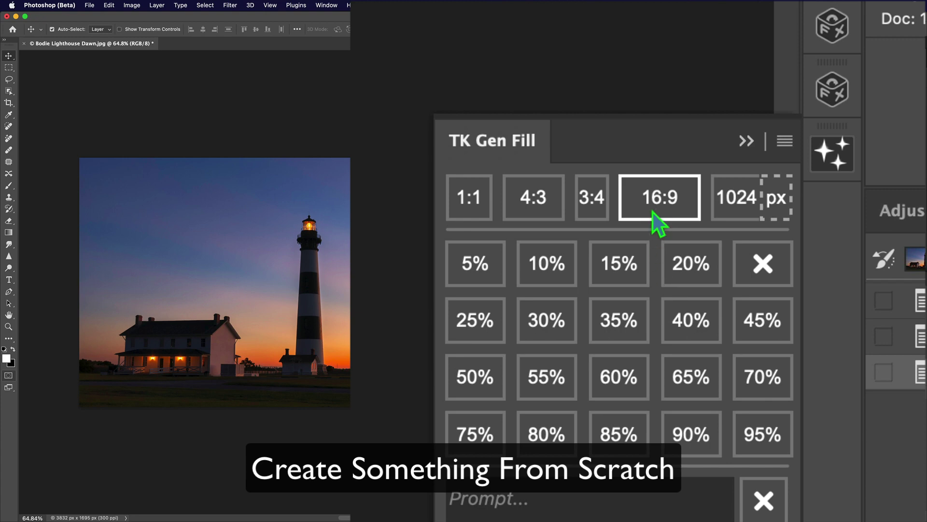
click(740, 171)
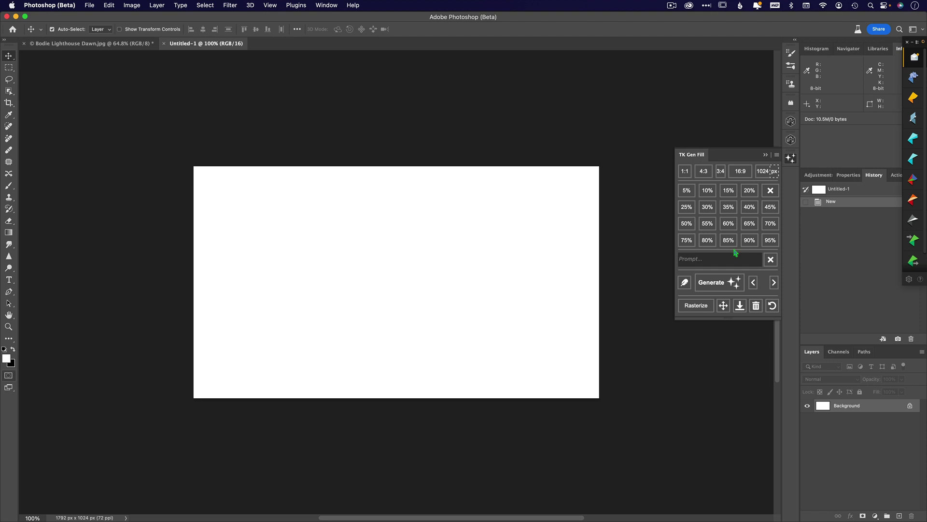
click(133, 7)
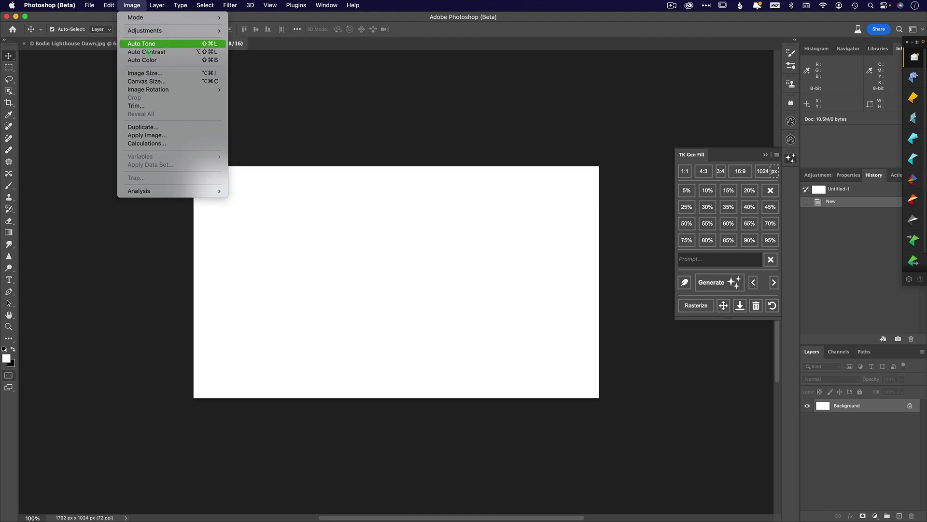
click(144, 73)
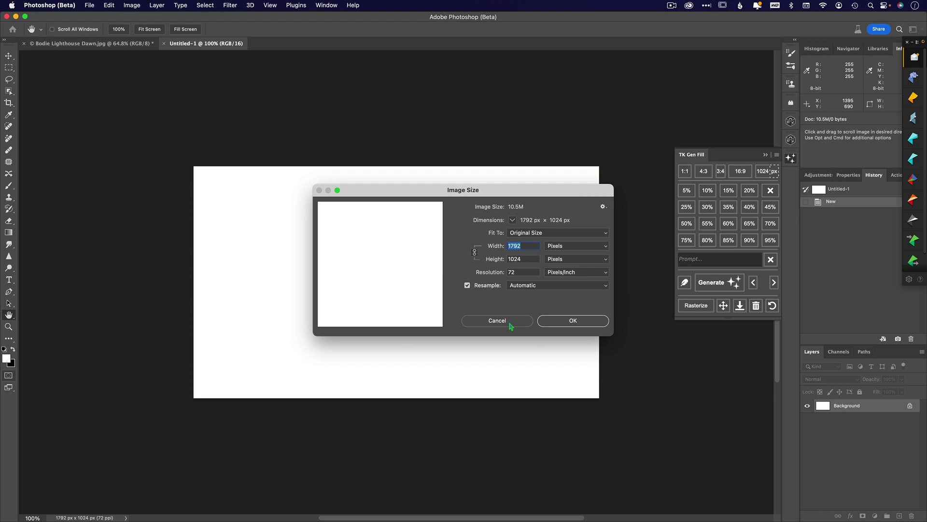
click(497, 320)
key(z)
drag(510, 327, 604, 300)
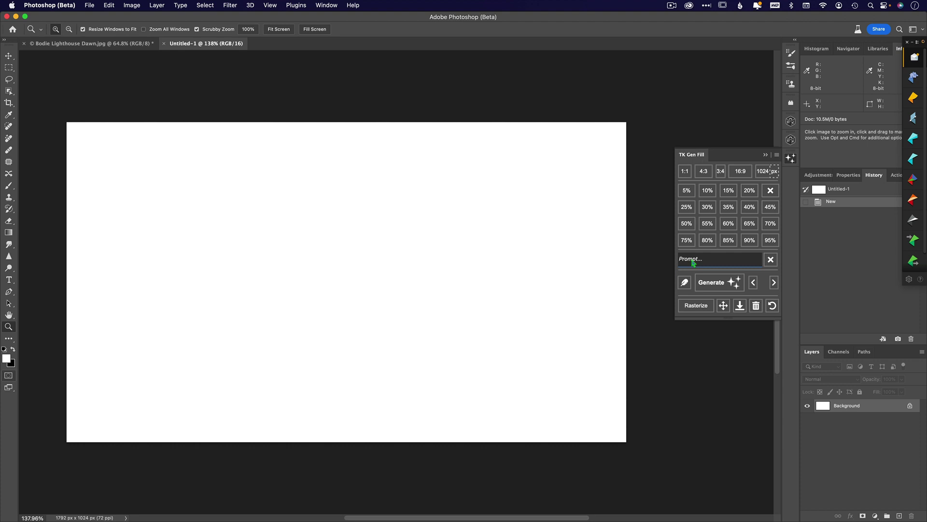
Generate 'whales breaching at sunset' and keep the variation with fins before a setting sun
text(whales brea)
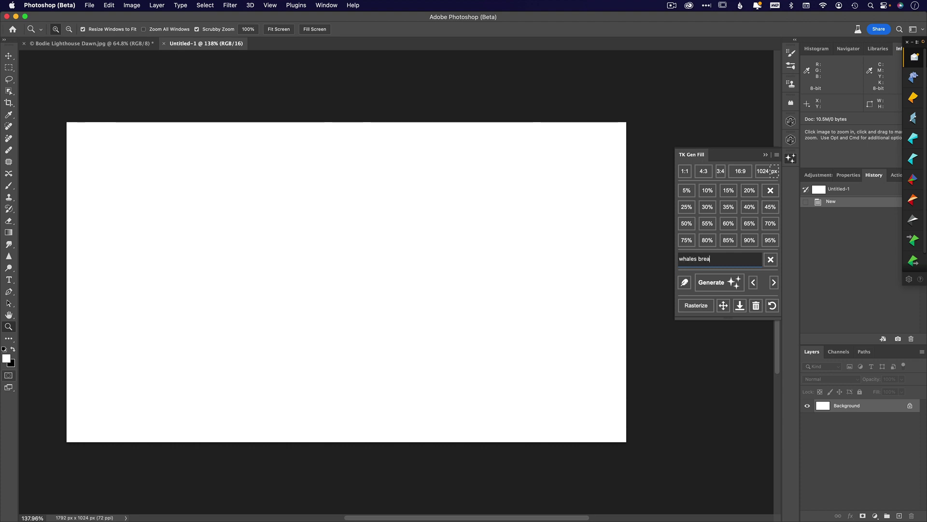
text(ching at sunset)
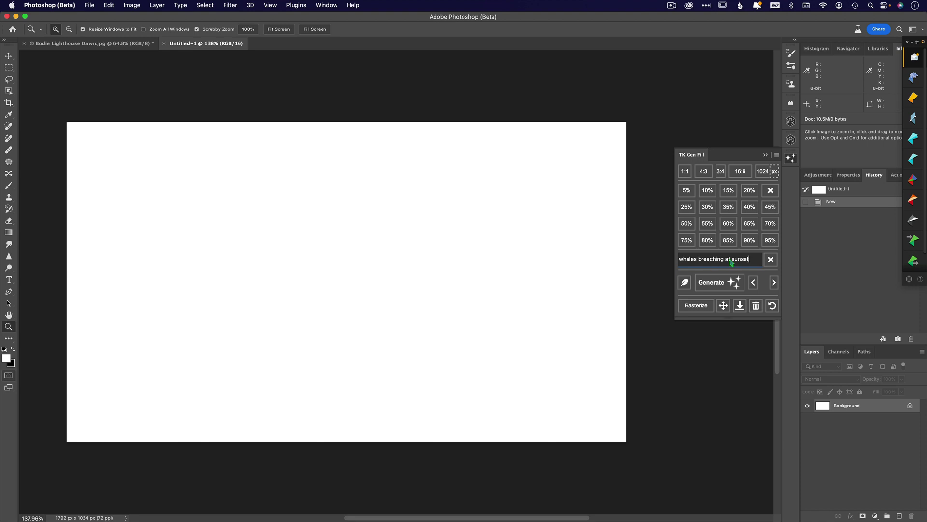
click(718, 282)
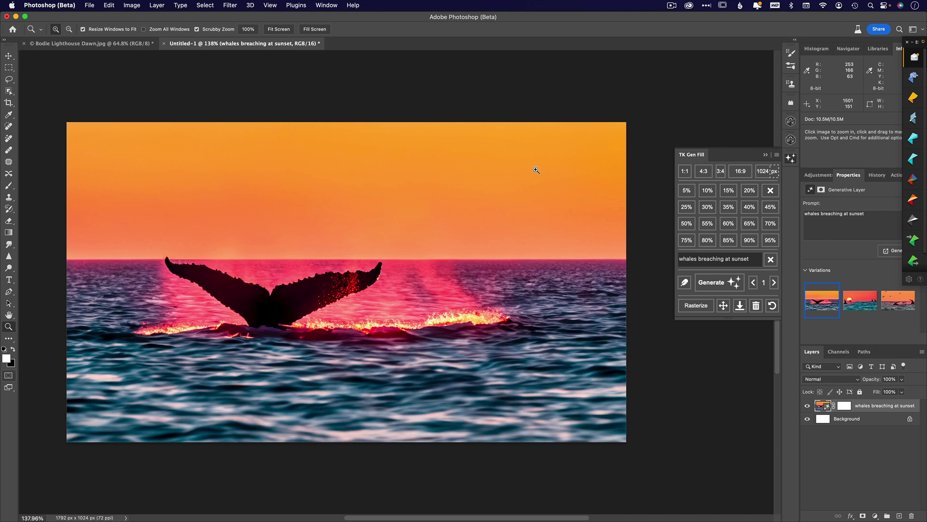
click(898, 303)
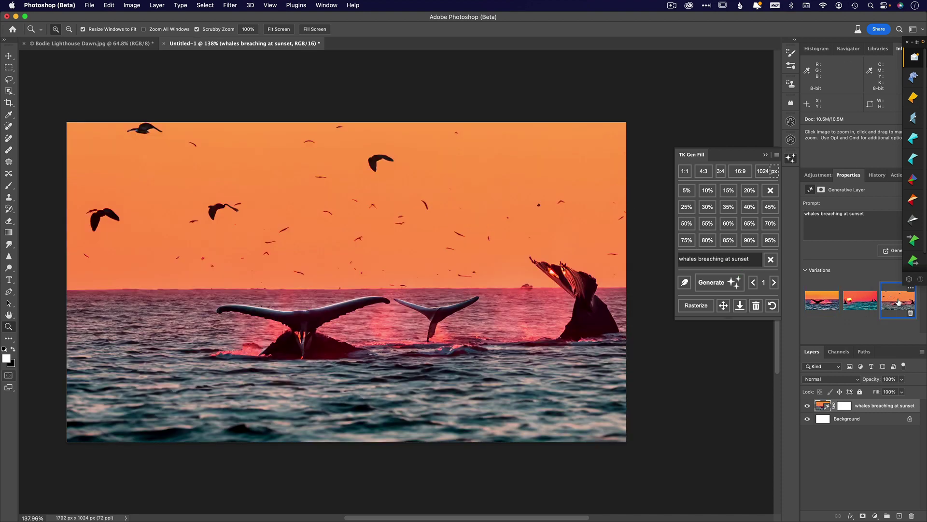
click(869, 306)
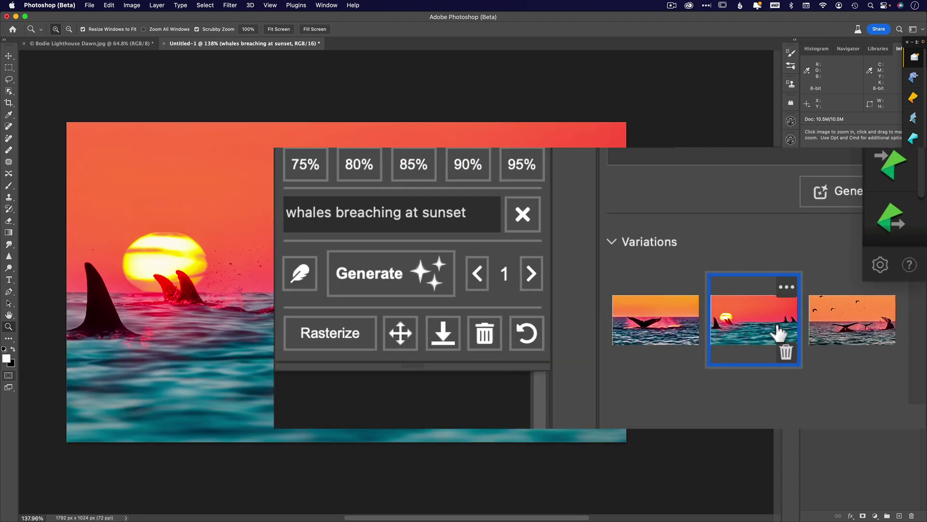
click(164, 44)
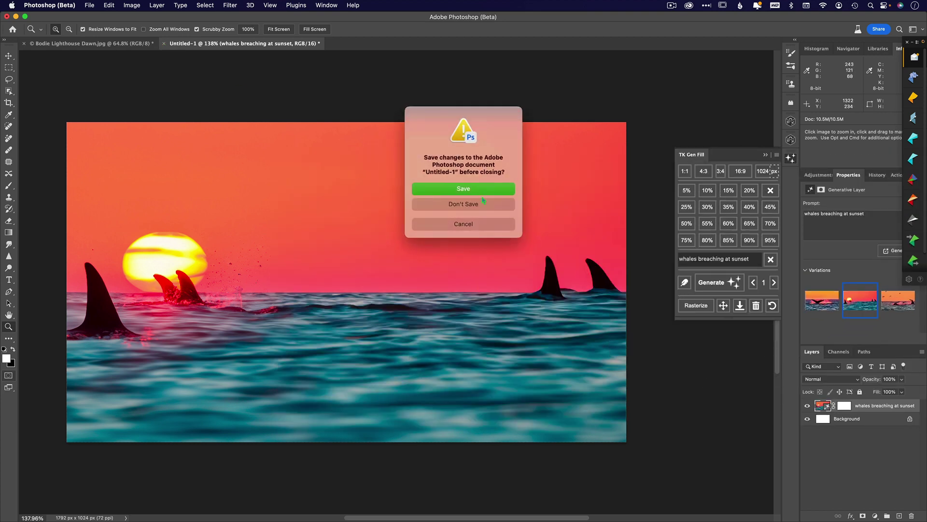
click(483, 204)
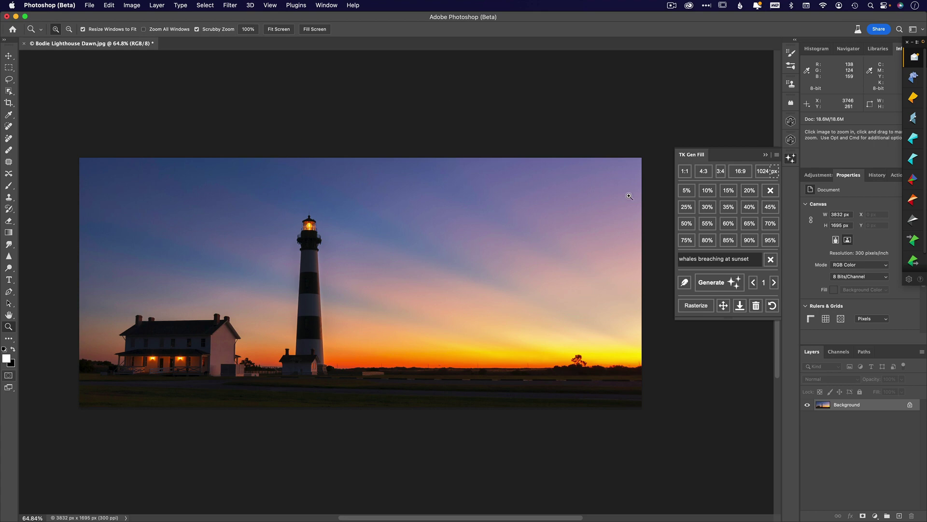
click(714, 263)
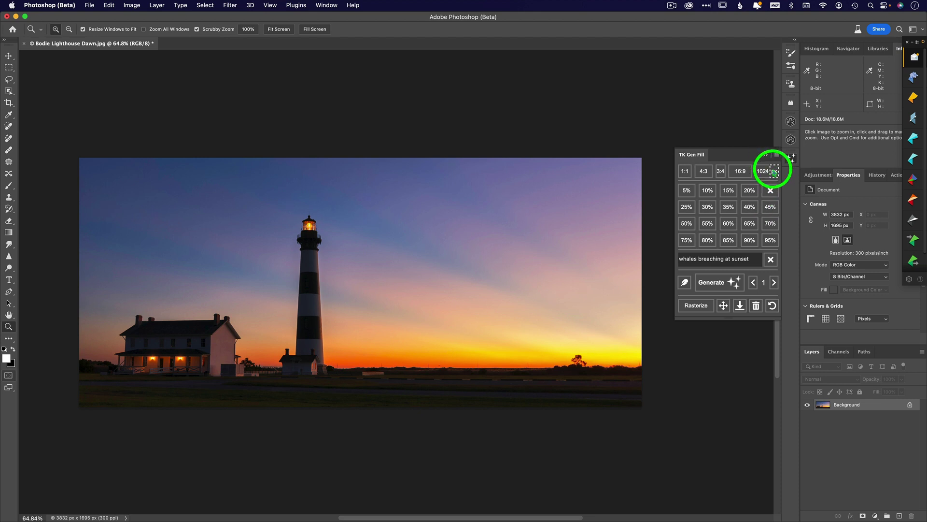
Scroll the workspace right across the Bodie Lighthouse Dawn copy document
scroll(768, 173, right, 2)
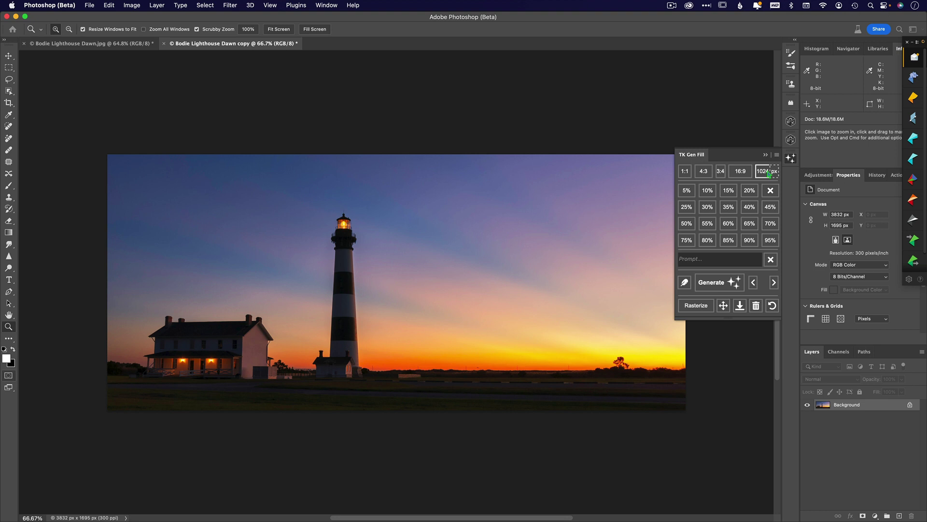
Downsize the copy to 1024 × 453 px, zoom in, and compare it with the full-size original
click(768, 172)
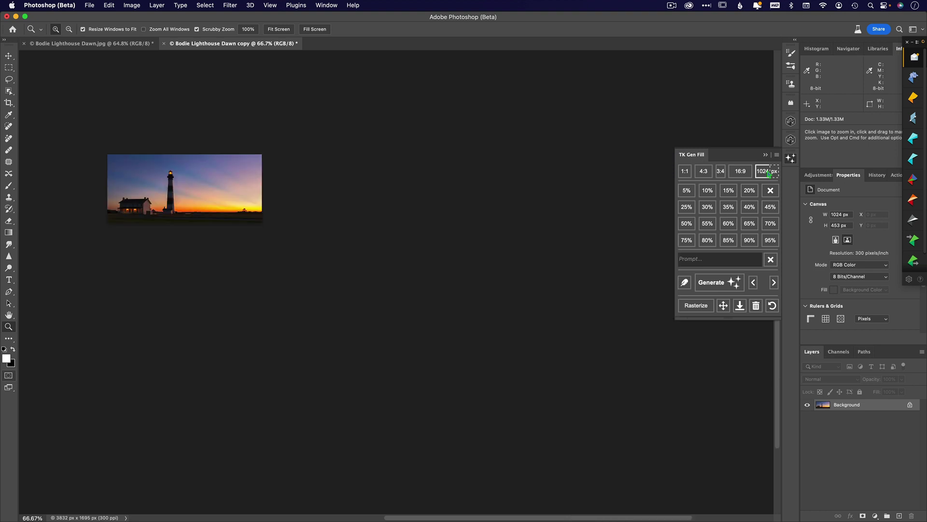
click(429, 246)
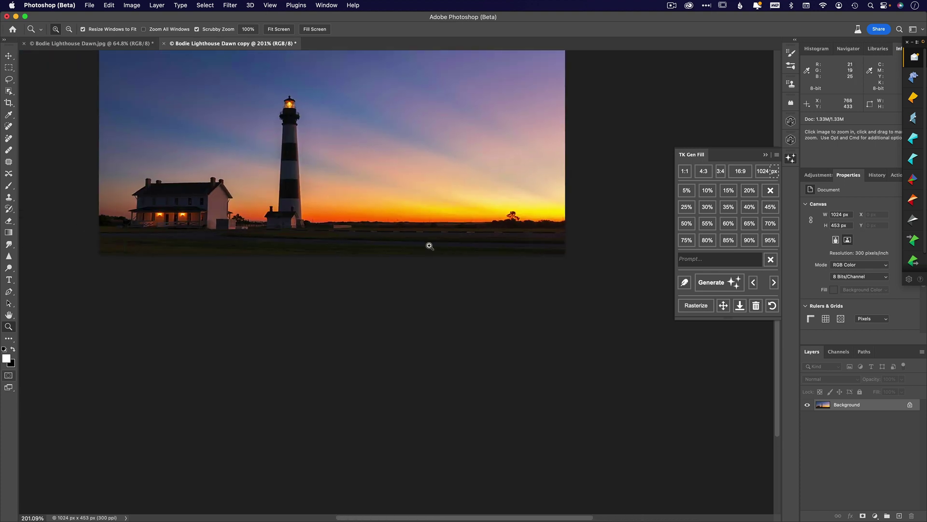
drag(430, 246, 429, 246)
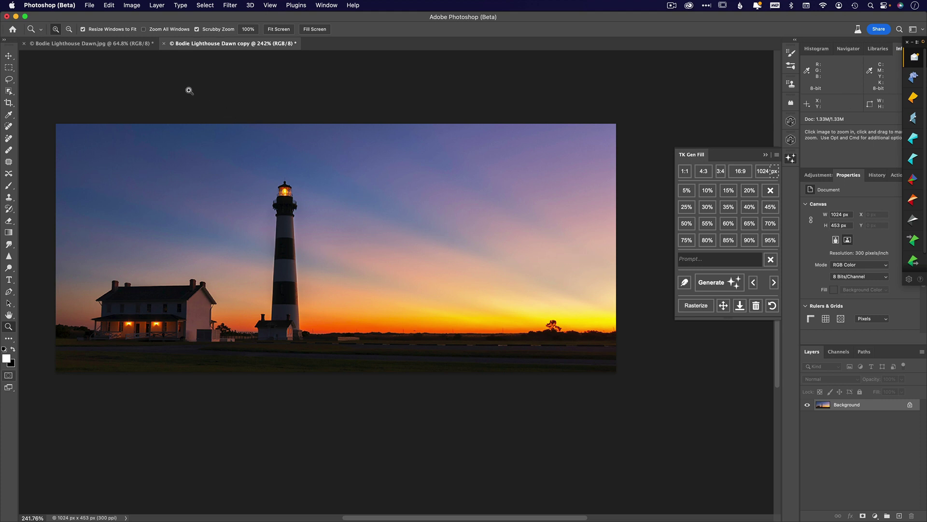
click(108, 48)
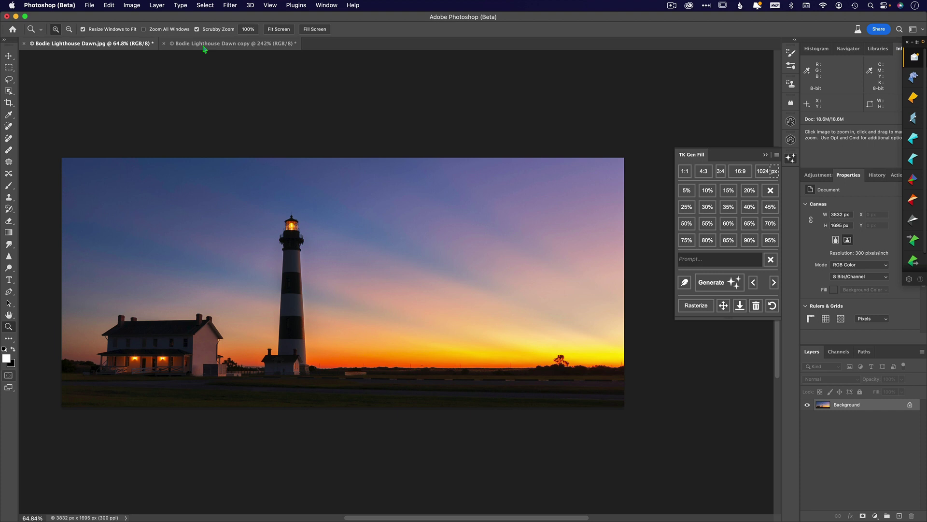
click(227, 44)
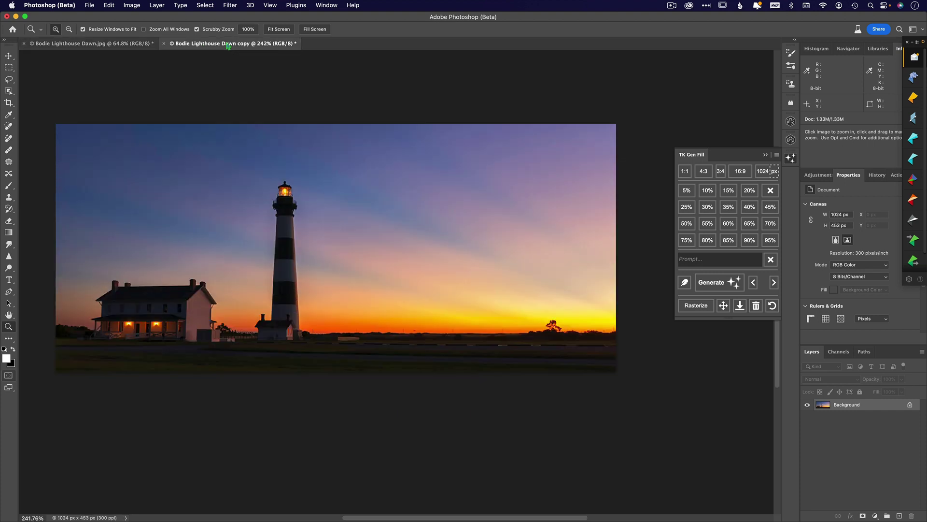
Fit the copy to the window and generate an 'oil painting' layer at 35% strength
key(super+0)
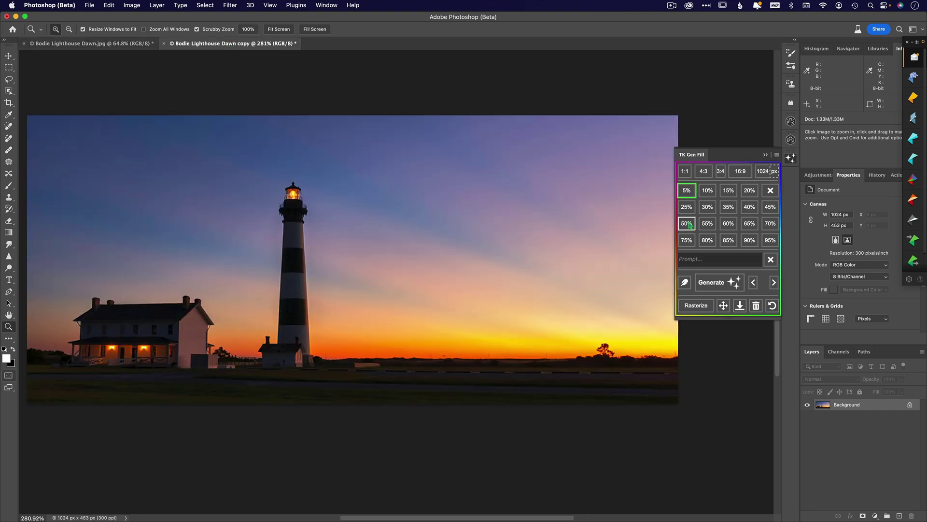
click(728, 206)
text(oil painting)
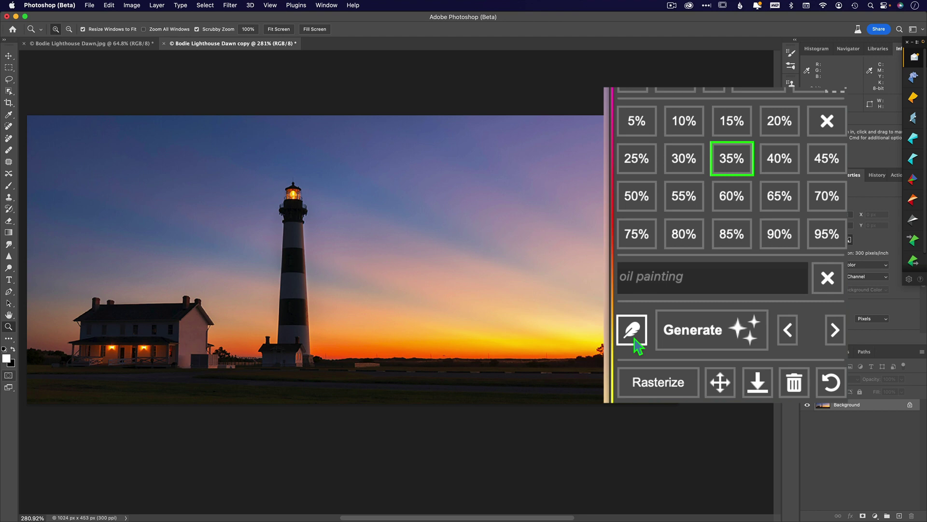
click(705, 338)
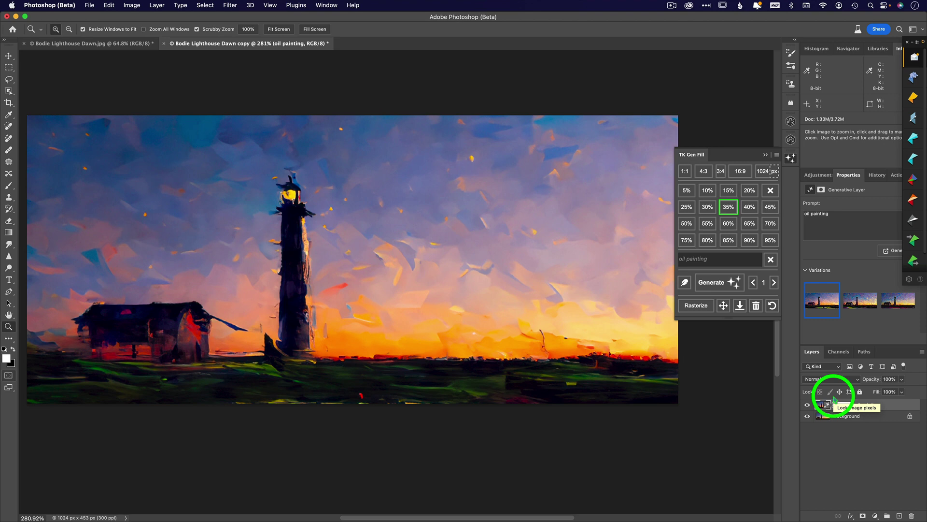
Compare the three oil painting variations and keep the first
click(857, 300)
click(895, 300)
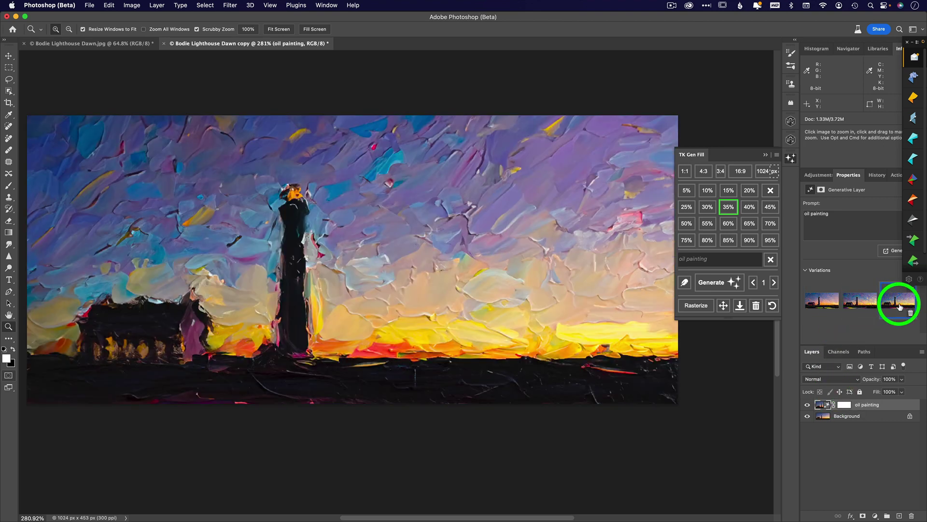
click(850, 305)
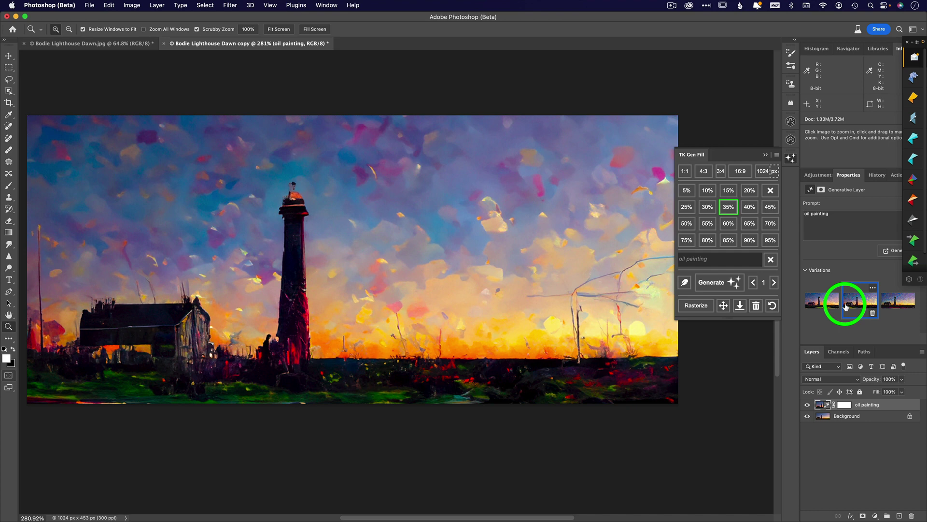
click(824, 306)
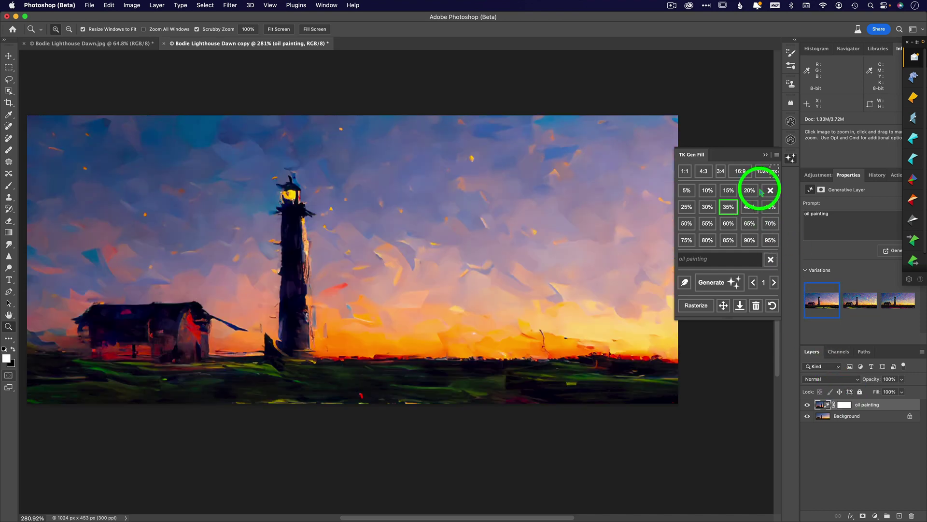
Generate a second 'oil painting' layer at 15% strength
click(728, 193)
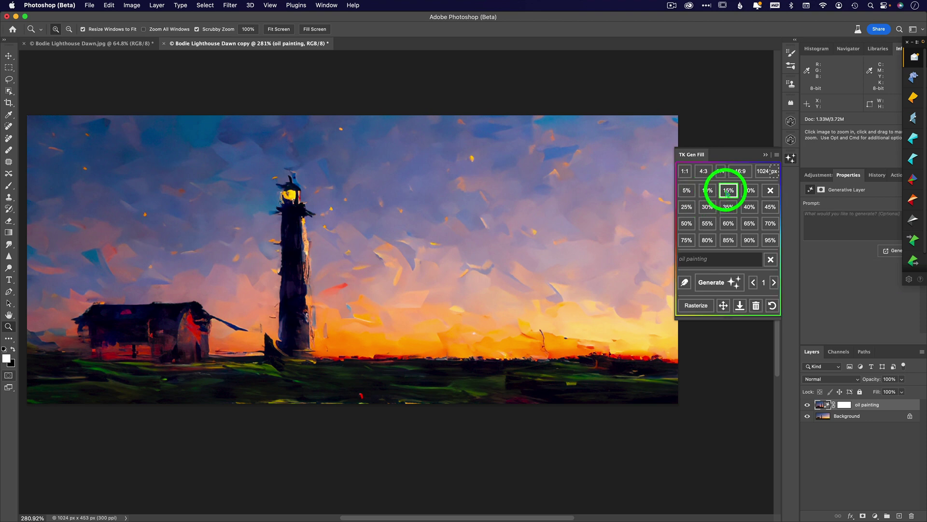
click(713, 261)
text(oil painting)
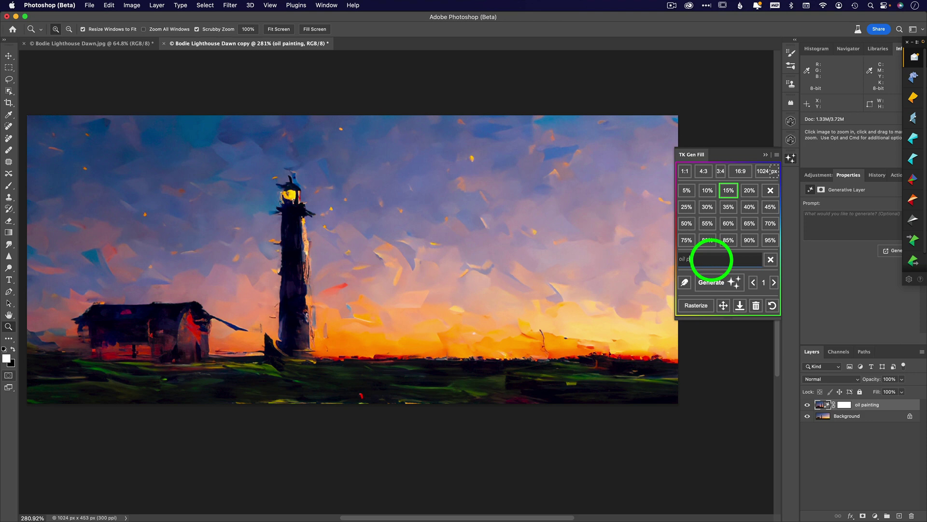
click(725, 282)
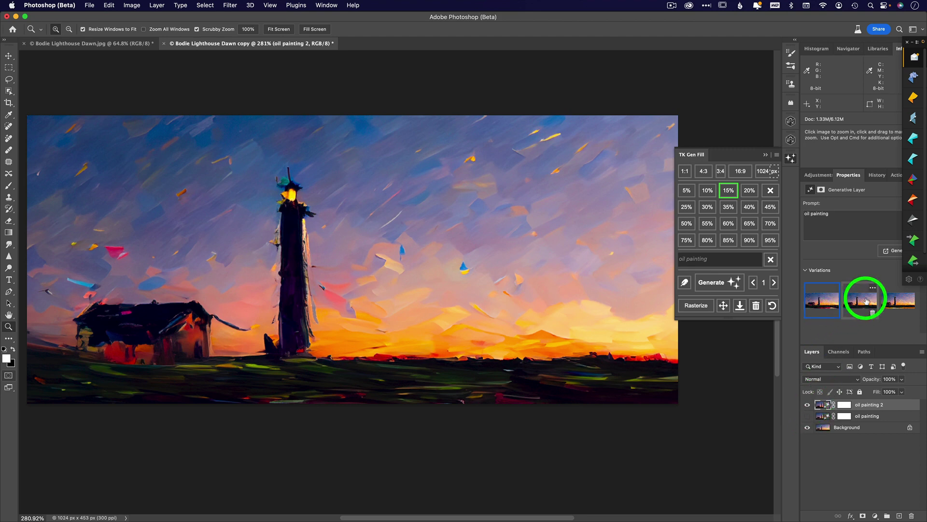
Preview the new variations, hide the oil painting 2 layer, and keep the first variation
click(866, 301)
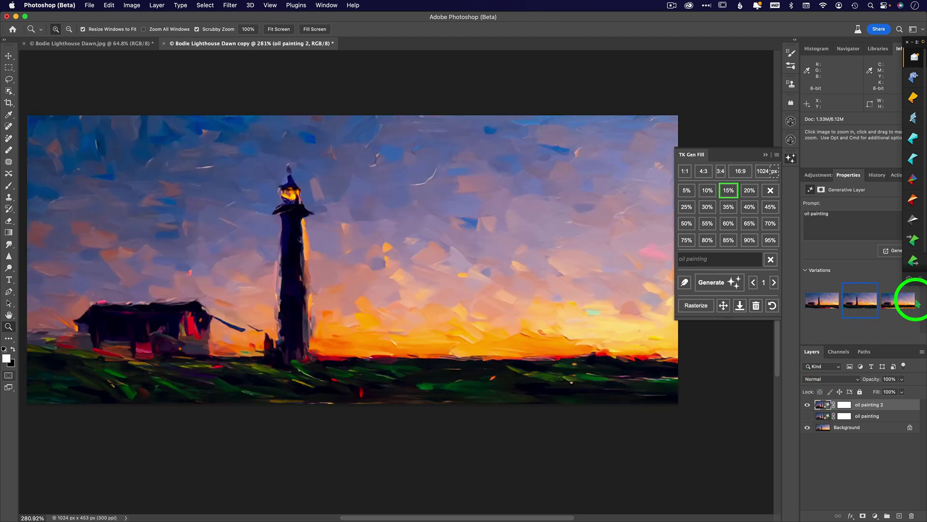
click(897, 302)
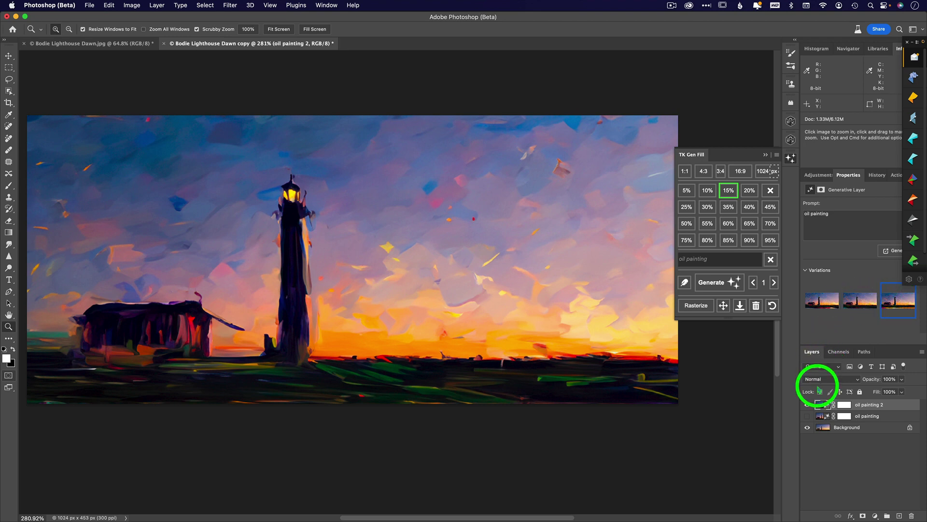
click(808, 407)
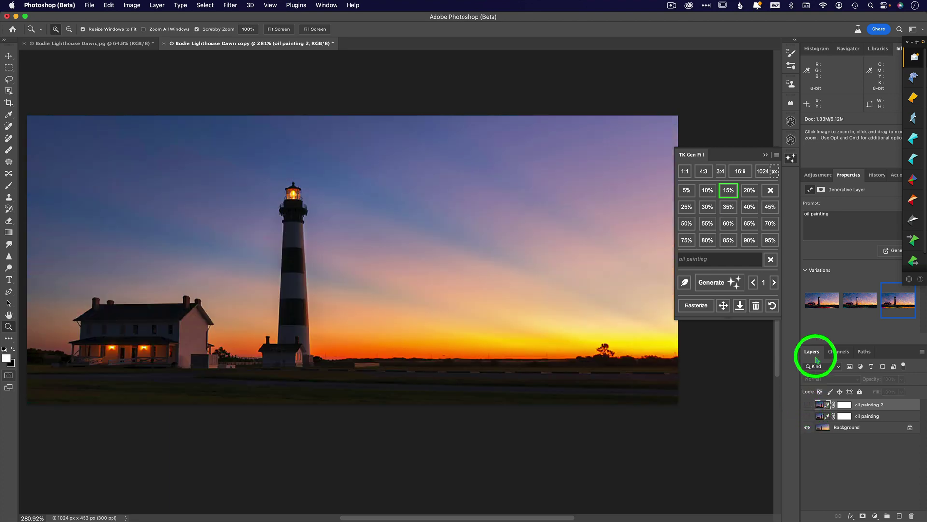
click(824, 306)
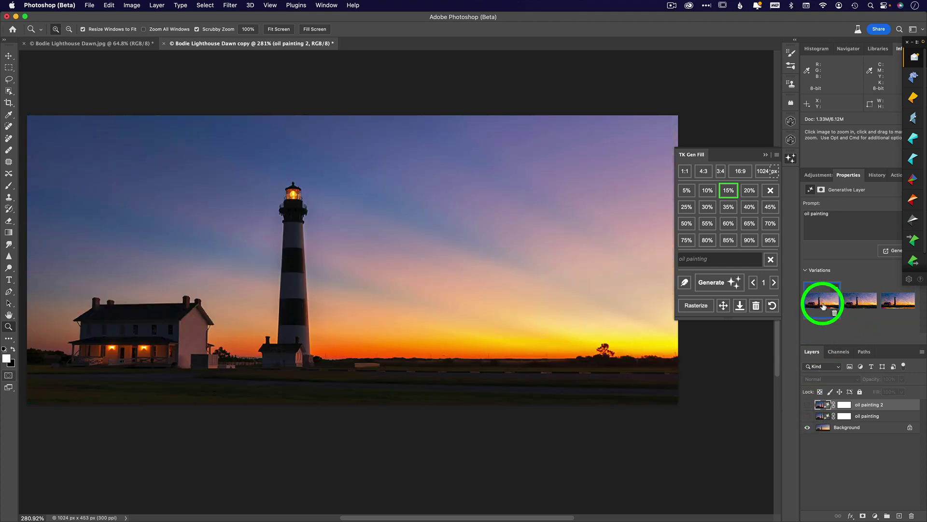
Generate a layer from the prompt 'oil painting of lighthouse at sunrise' at 15% strength
click(718, 264)
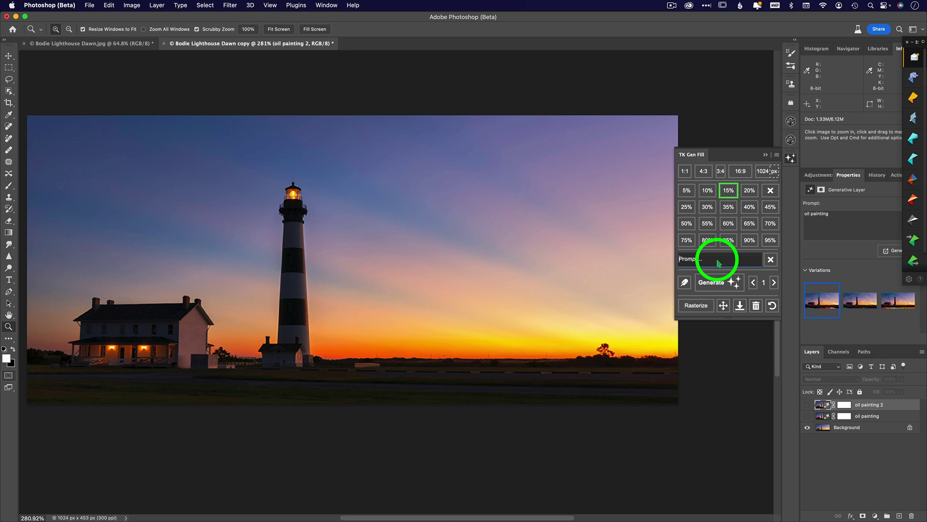
text(oil painting of light)
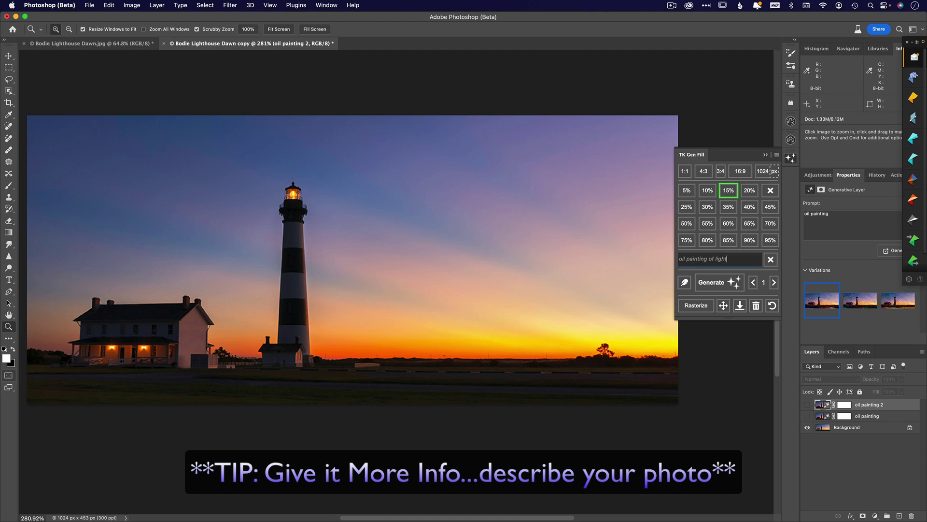
text(house)
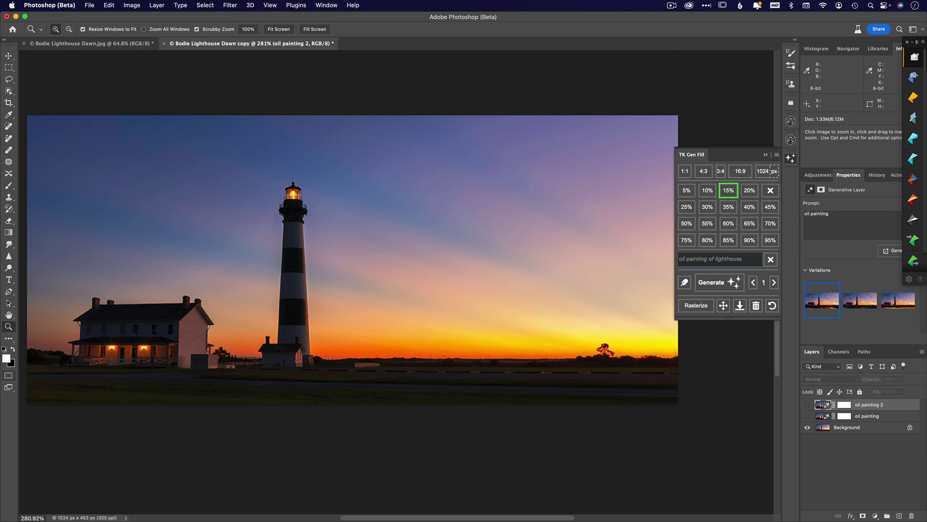
text( at sunrise)
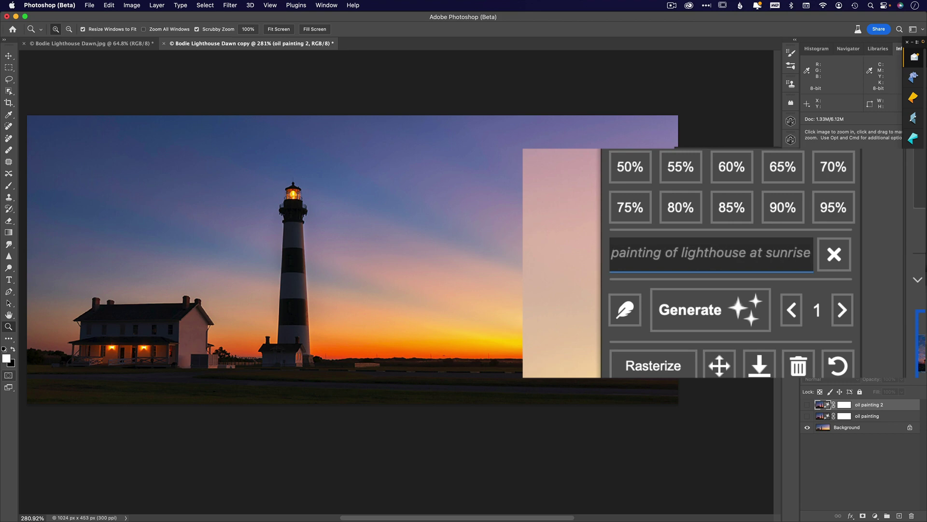
click(739, 328)
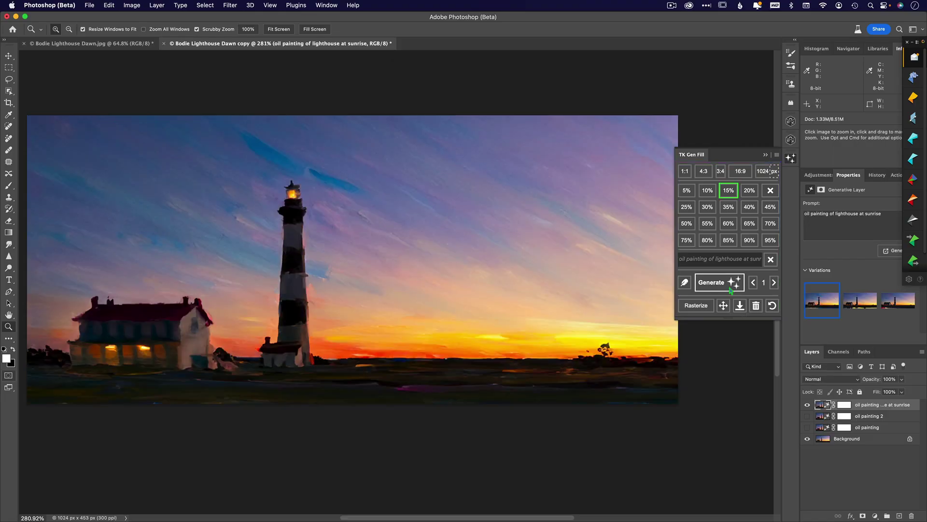
Step back and forth through the three sunrise painting variations
click(774, 282)
click(775, 282)
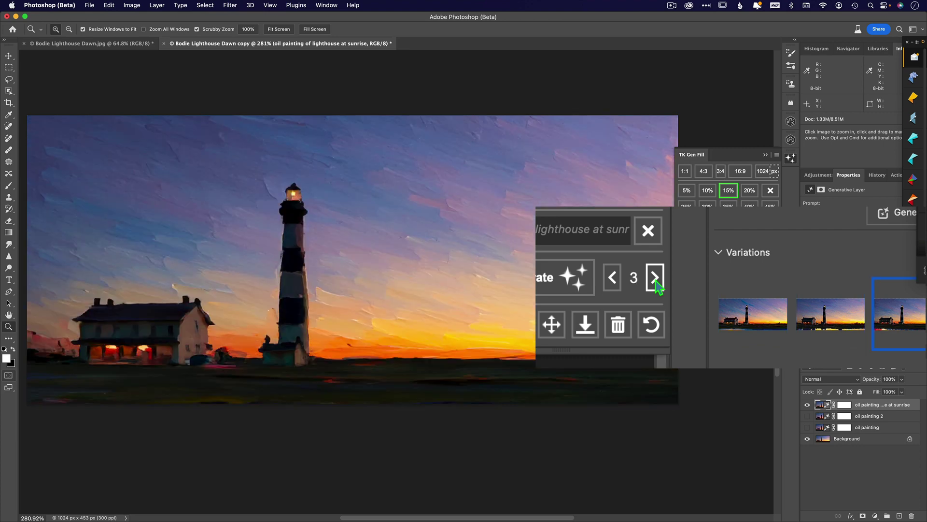
click(754, 282)
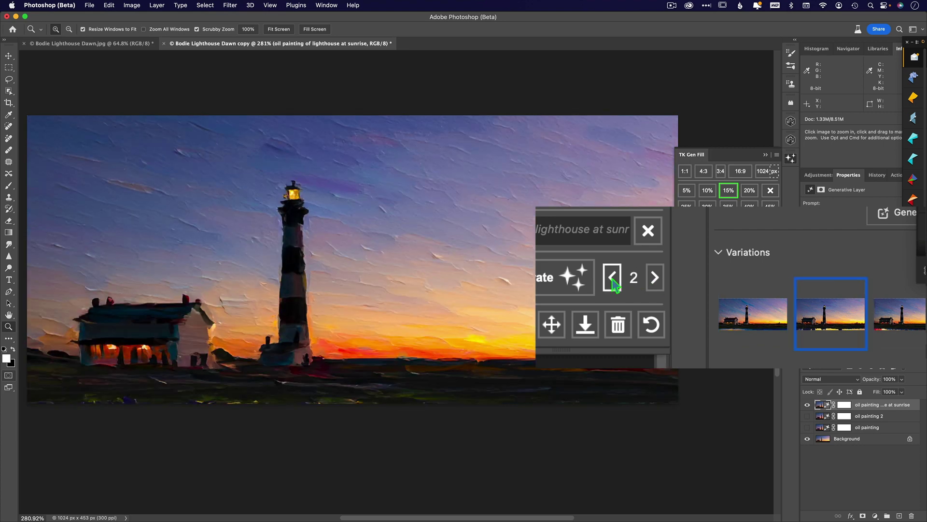
click(753, 282)
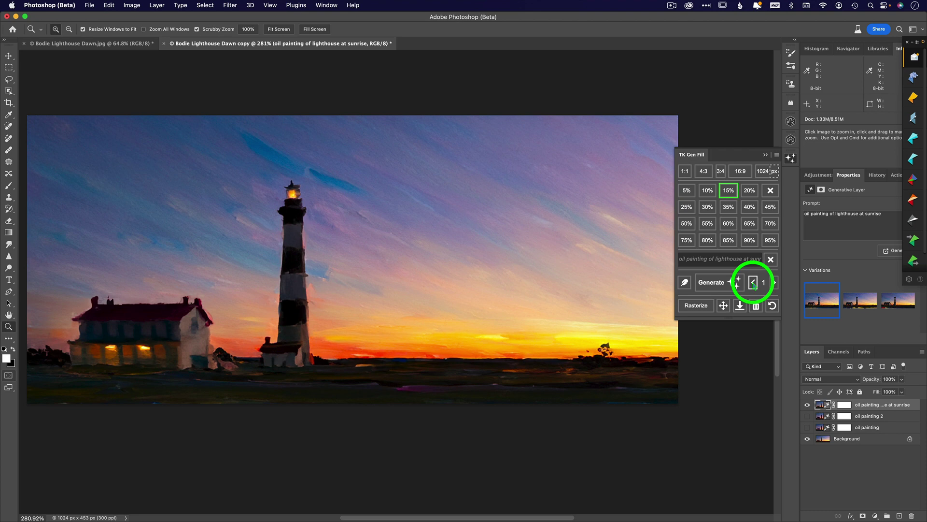
click(774, 282)
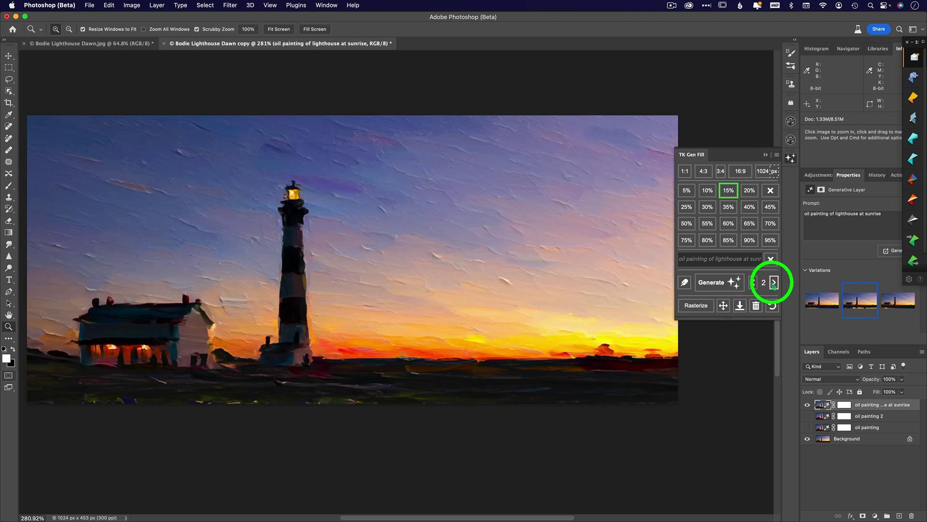
click(775, 282)
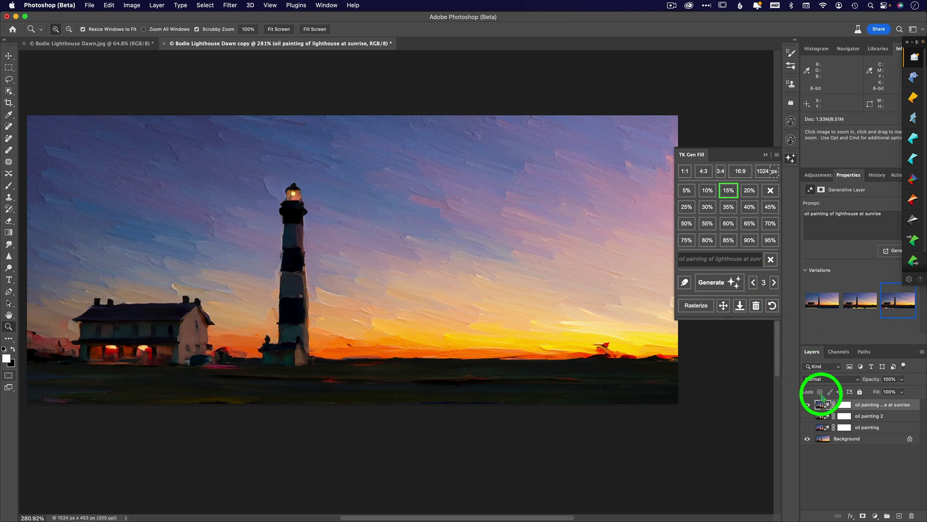
Hide the sunrise layer and toggle layer visibility so the 'oil painting' layer shows
click(807, 405)
alt+click(807, 417)
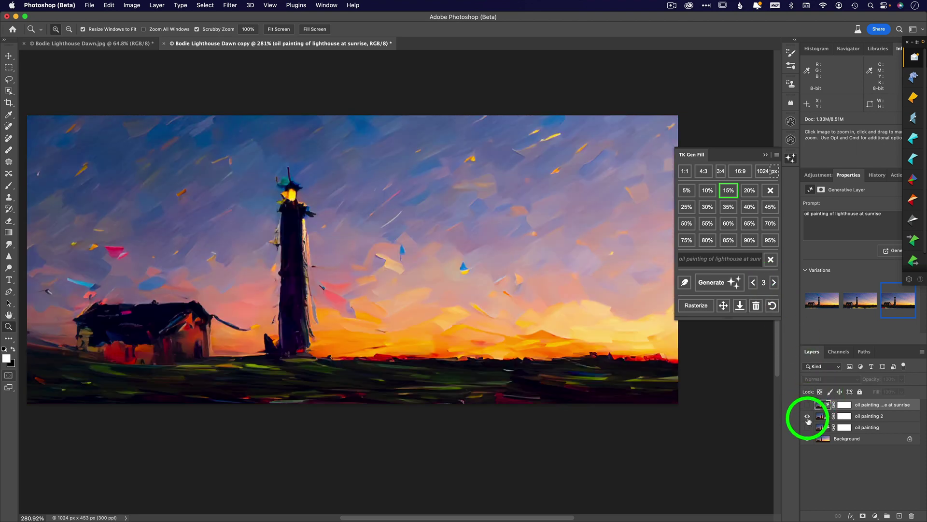
alt+click(807, 417)
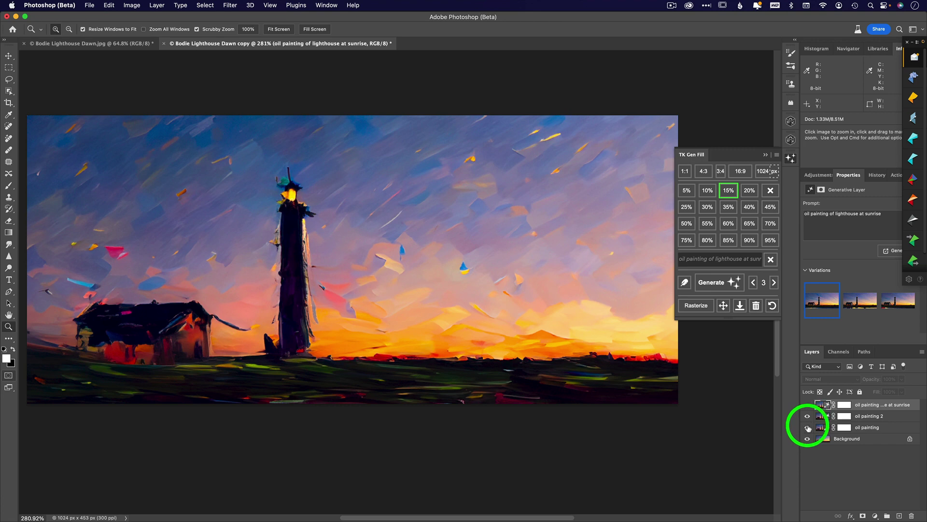
click(808, 427)
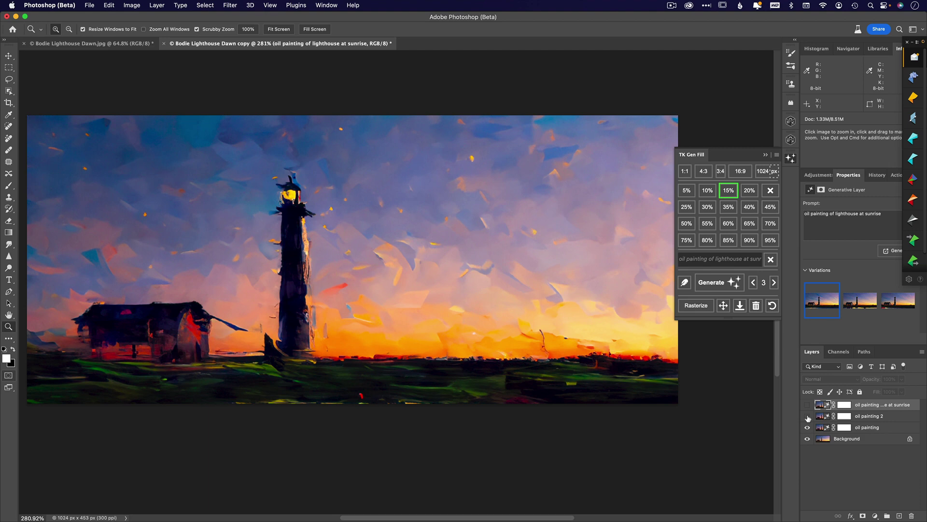
Hide 'oil painting 2' and compare the oil painting layer's three variations, ending on the first
click(807, 417)
click(860, 302)
click(902, 303)
click(828, 302)
Recheck the variations, then select and rasterize the sunrise layer and set strength to 50%
click(754, 284)
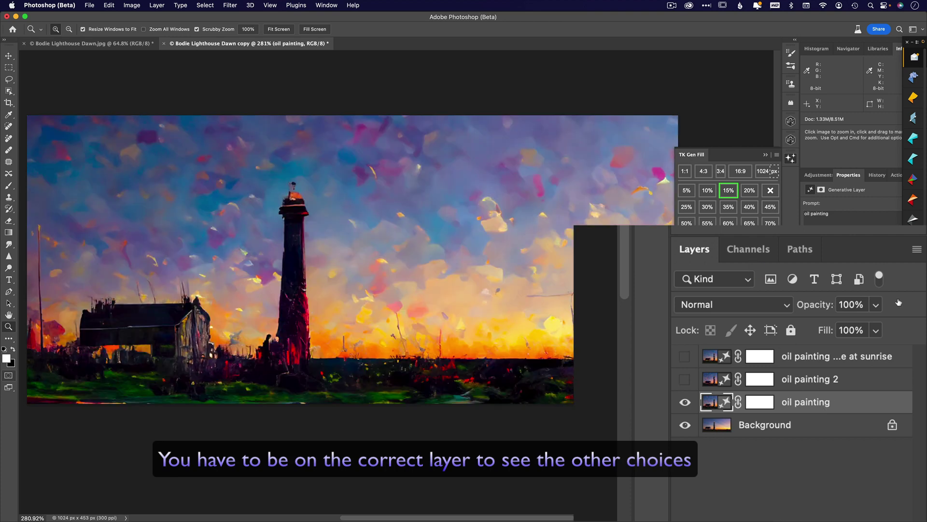
click(897, 300)
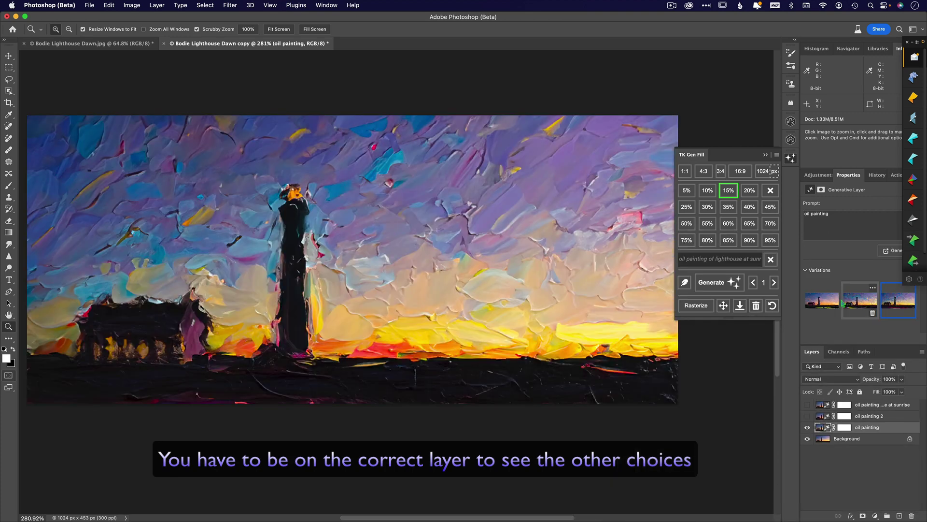
click(824, 306)
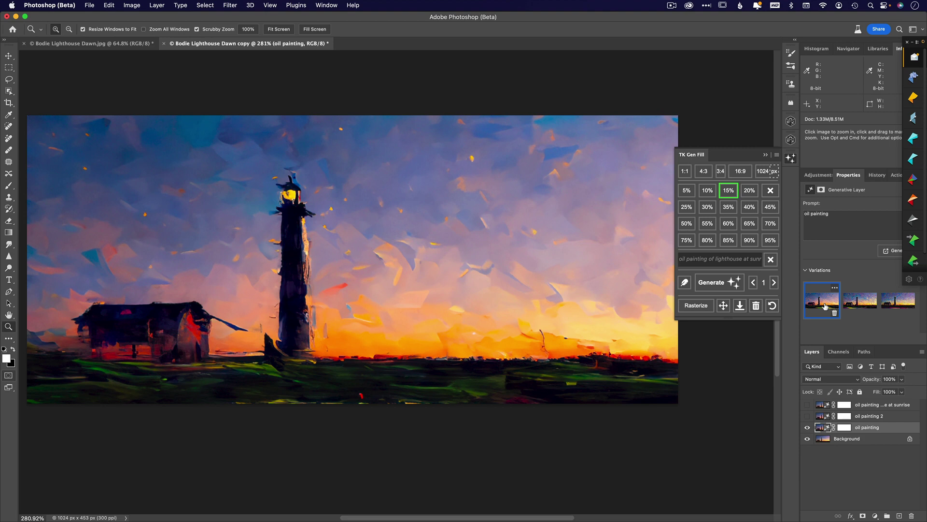
click(773, 282)
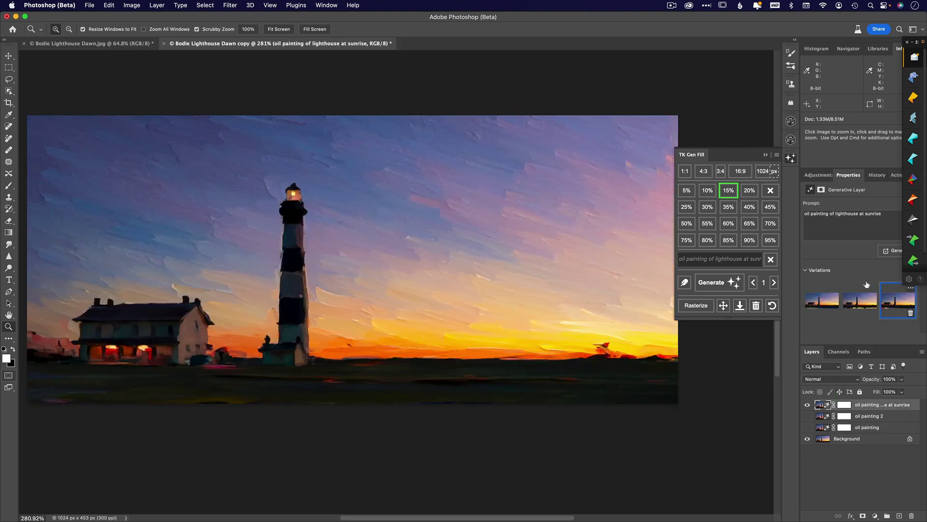
click(731, 286)
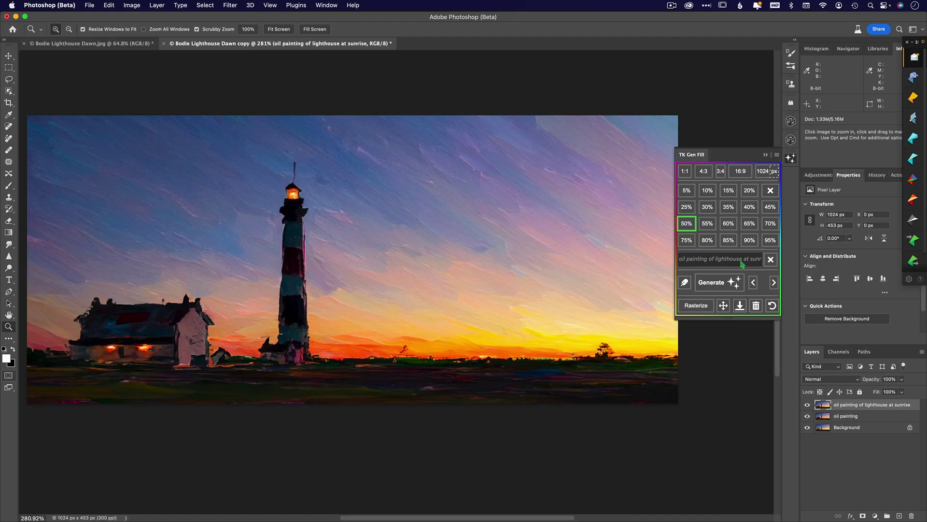
Generate a 50% oil painting, keep its brighter second variation, then choose 75% strength
click(727, 287)
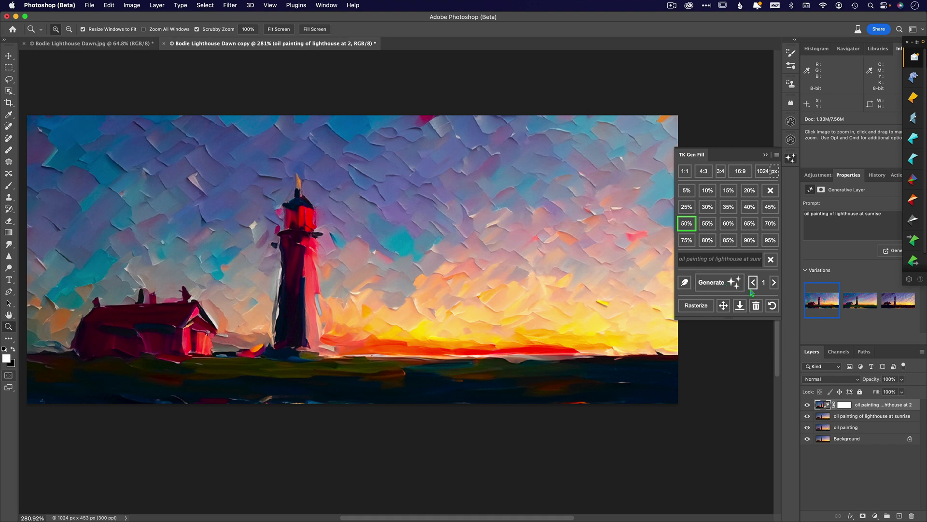
mouse_move(835, 313)
click(859, 302)
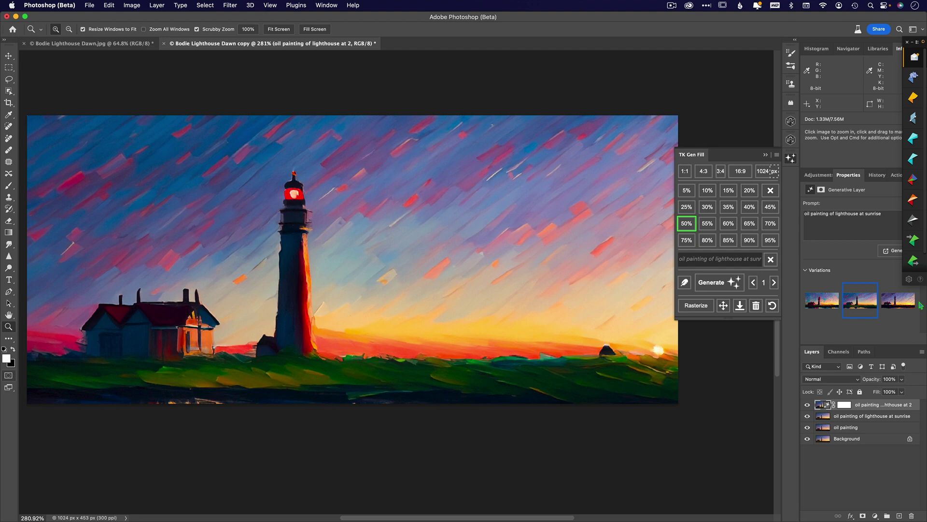
click(901, 303)
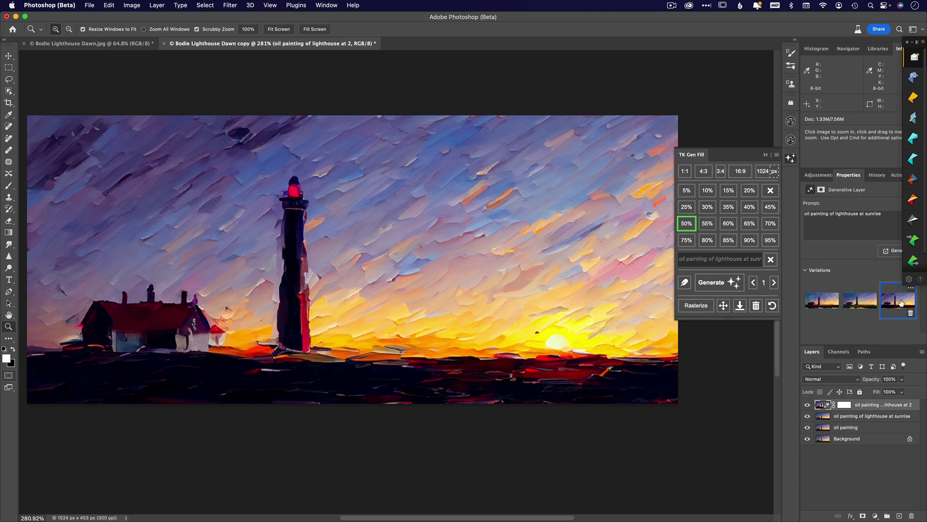
click(862, 301)
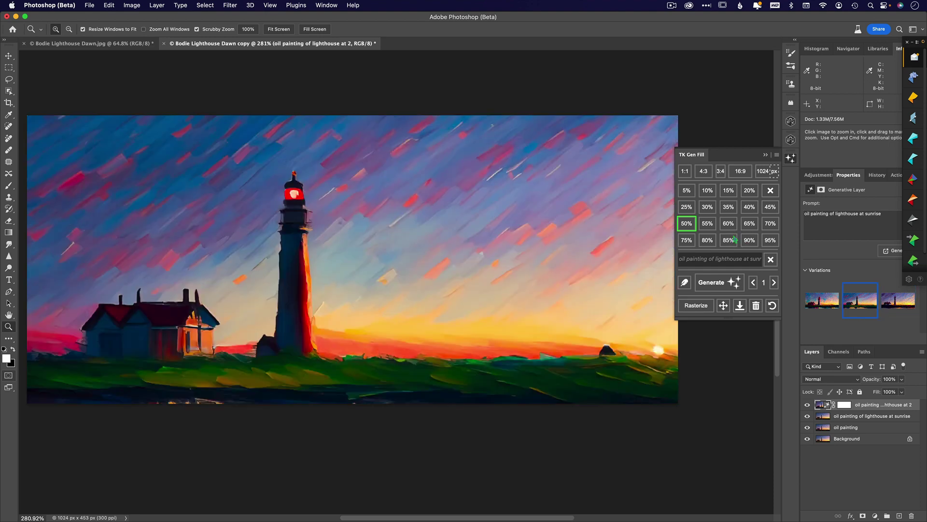
click(688, 242)
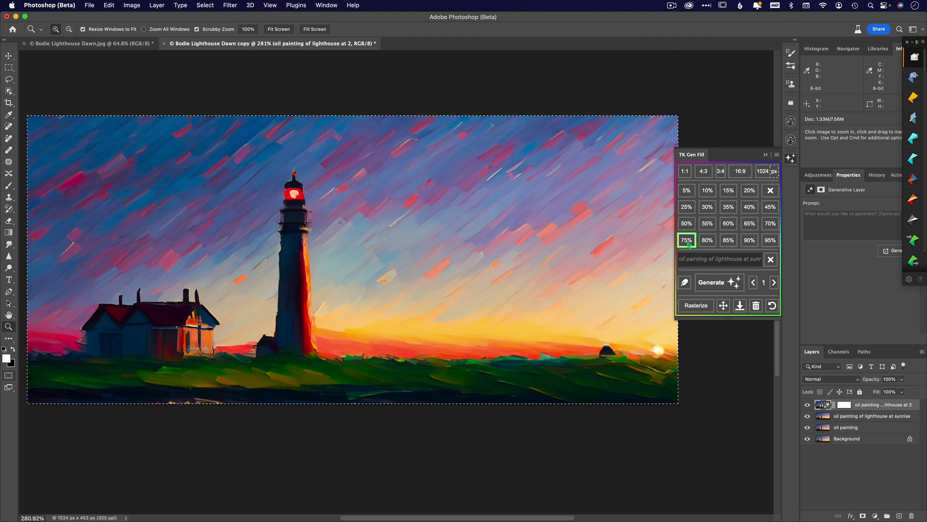
Generate a 75% painting and compare variations, ending on the two red lighthouses
click(734, 285)
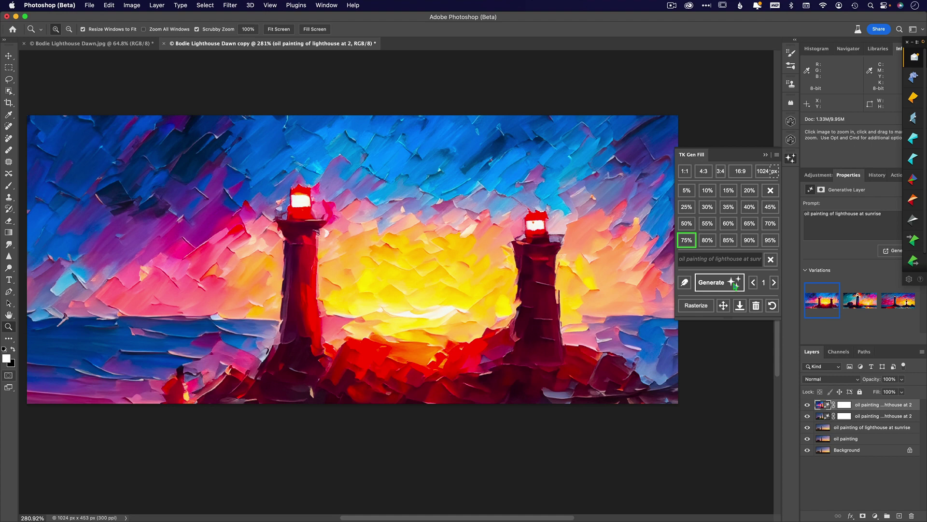
click(871, 305)
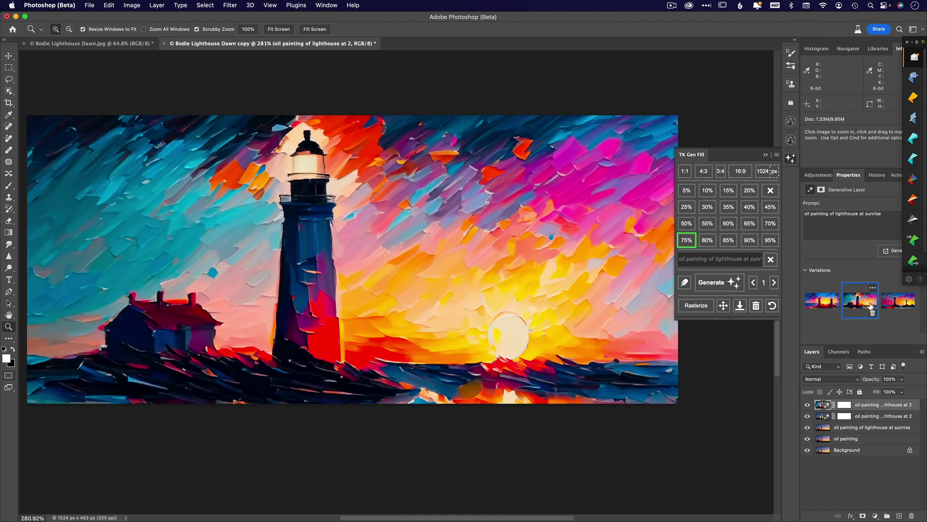
click(899, 302)
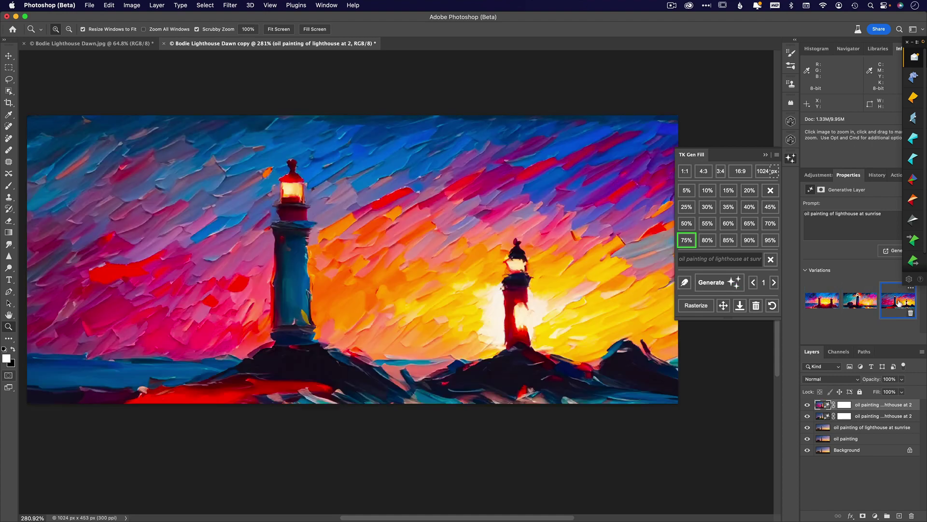
click(863, 300)
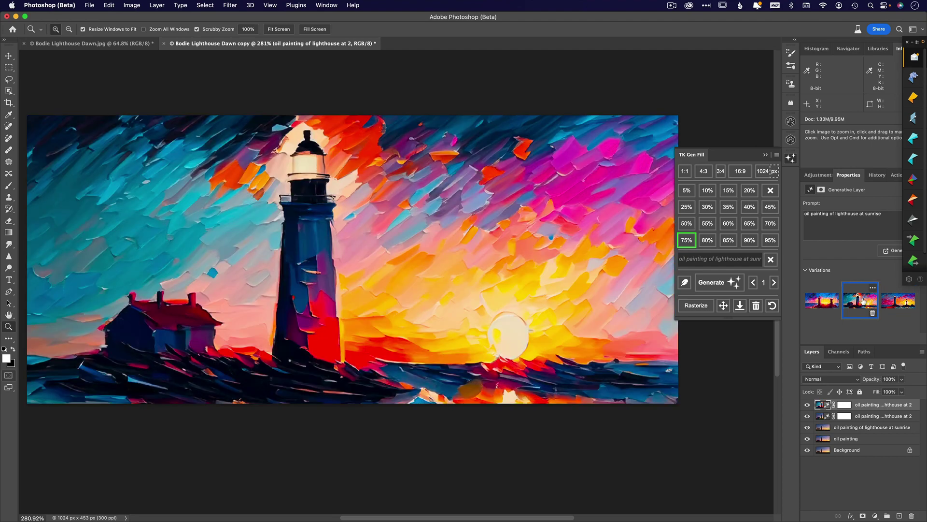
click(824, 302)
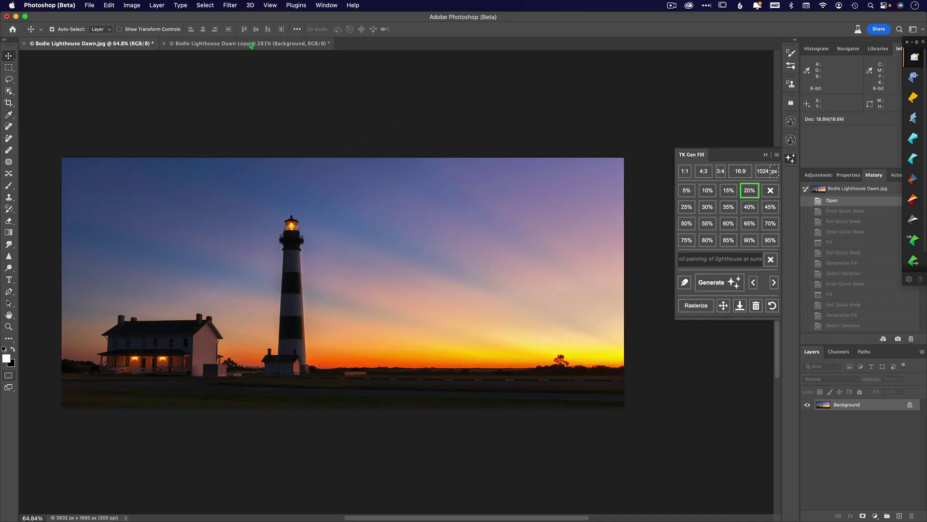
Look at the 1024 px copy, then return to the full-size Bodie Lighthouse Dawn.jpg
click(251, 45)
scroll(311, 99, up, 2)
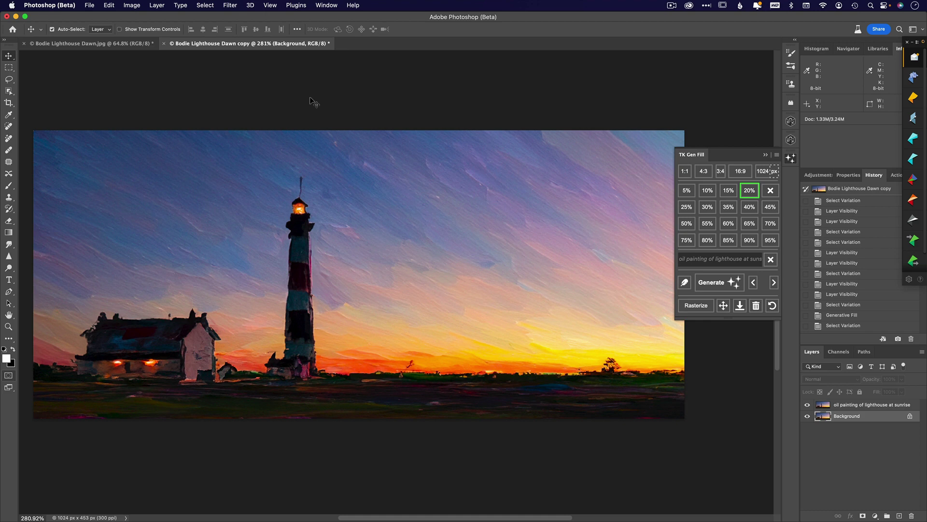
click(129, 45)
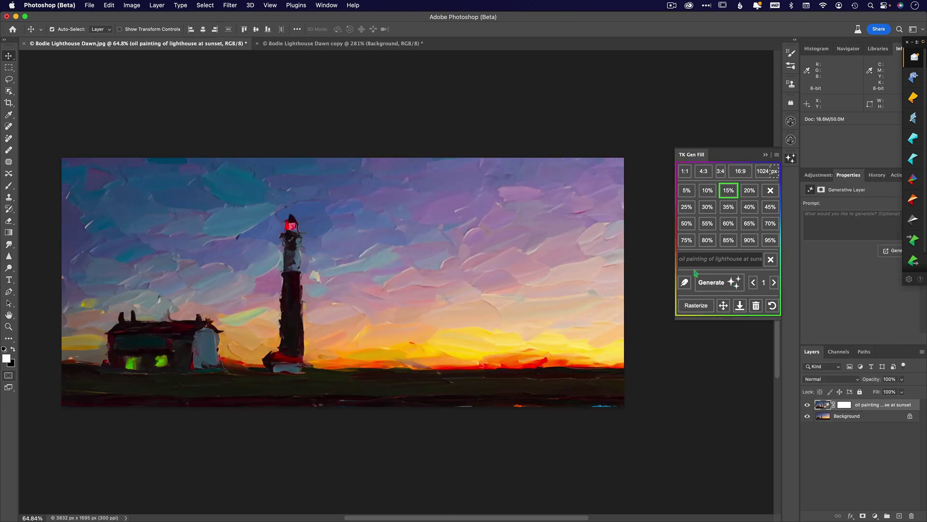
Generate another oil painting on the full-size Bodie Lighthouse Dawn.jpg
click(731, 285)
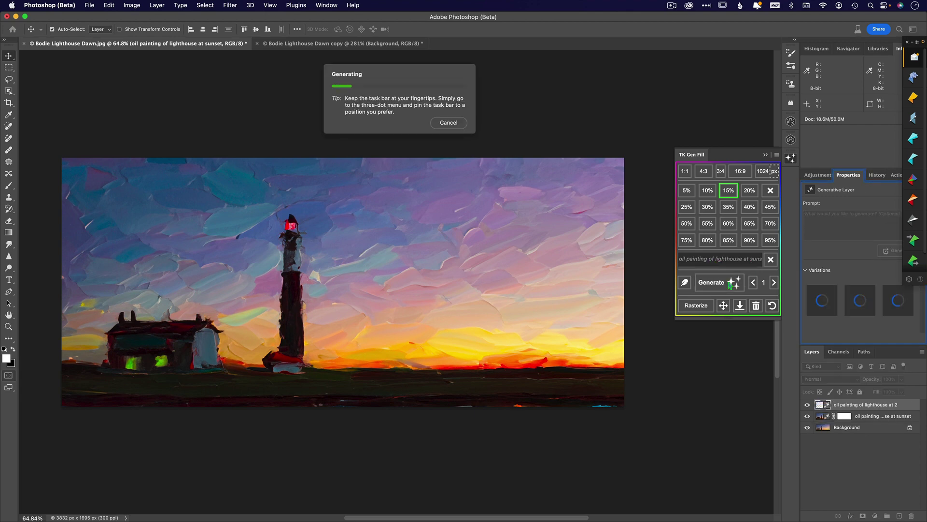